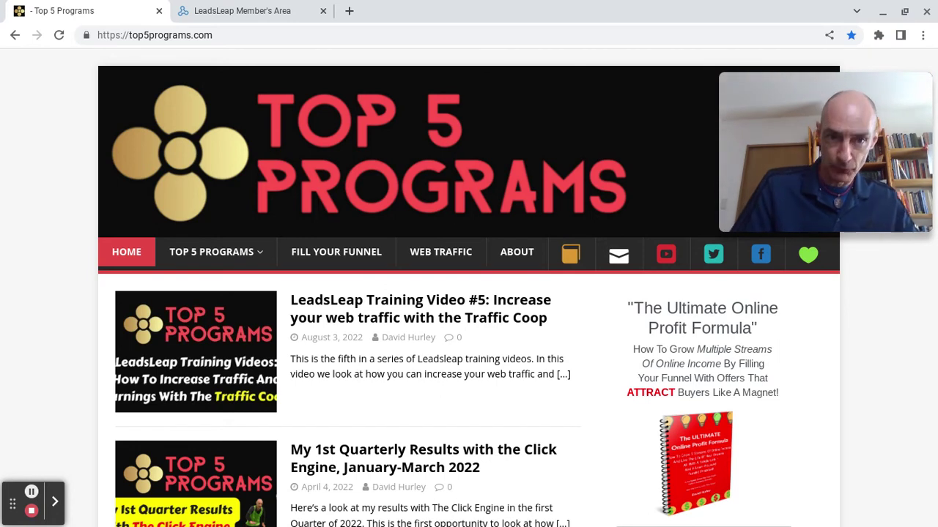
# Switch from the top5programs.com tab to the LeadsLeap Member's Area tab.
pyautogui.click(231, 11)
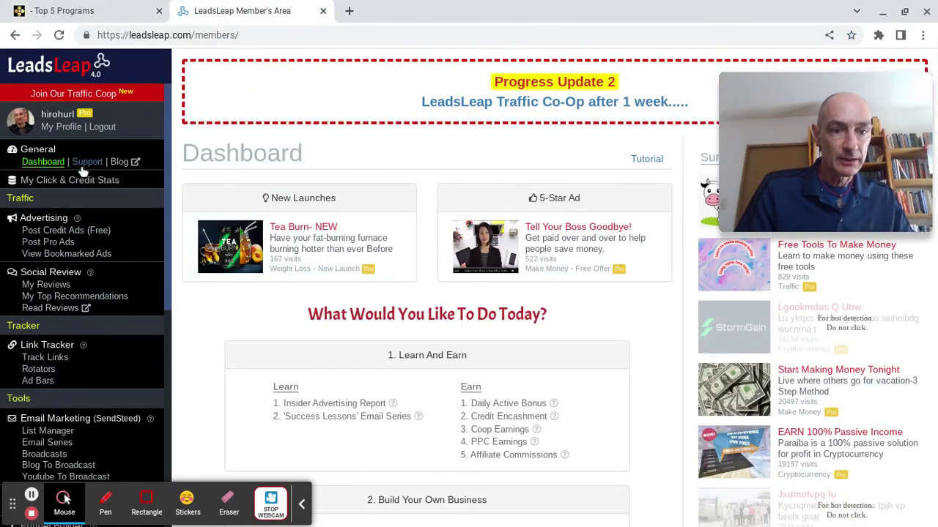
# Go to the Page Builder section of the sidebar and open Page Manager.
pyautogui.scroll(-5, 129, 184)
pyautogui.scroll(-3, 86, 293)
pyautogui.scroll(-1, 43, 198)
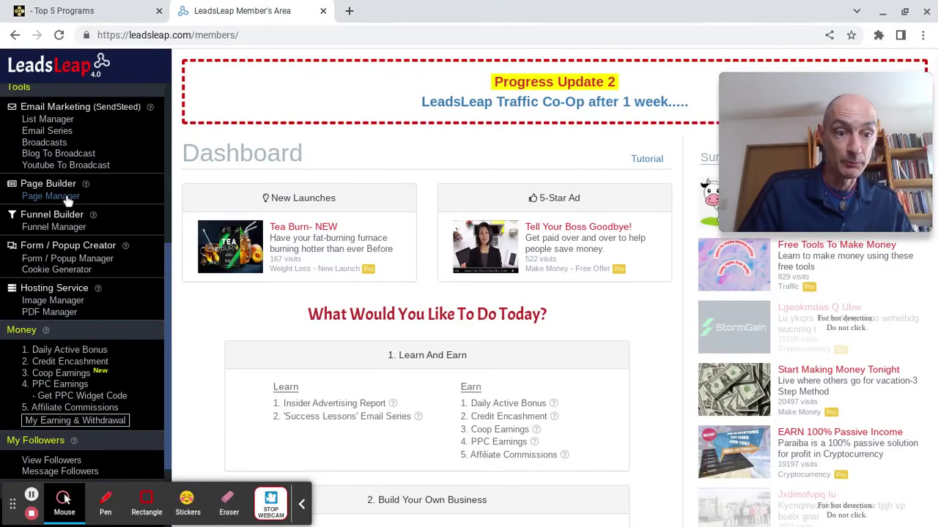
pyautogui.click(60, 198)
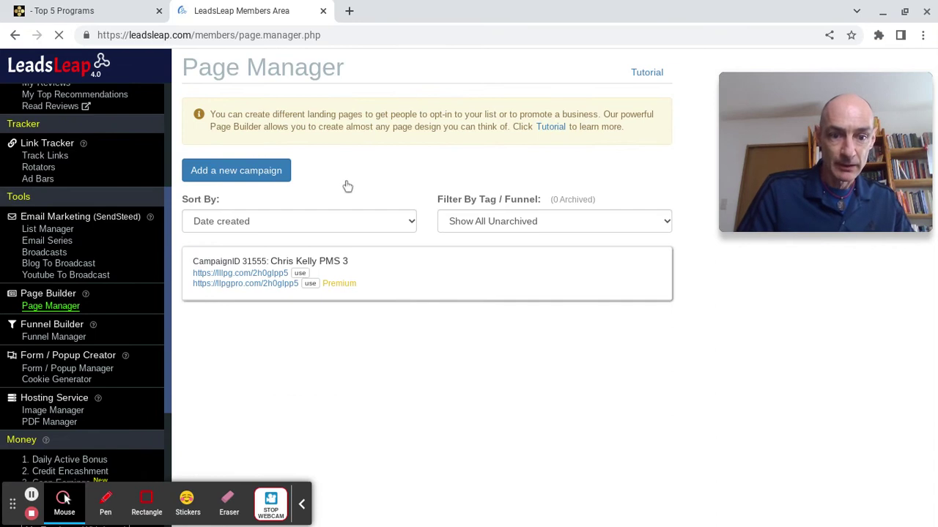
# Add a new page campaign named 'Super List 1'.
pyautogui.click(238, 173)
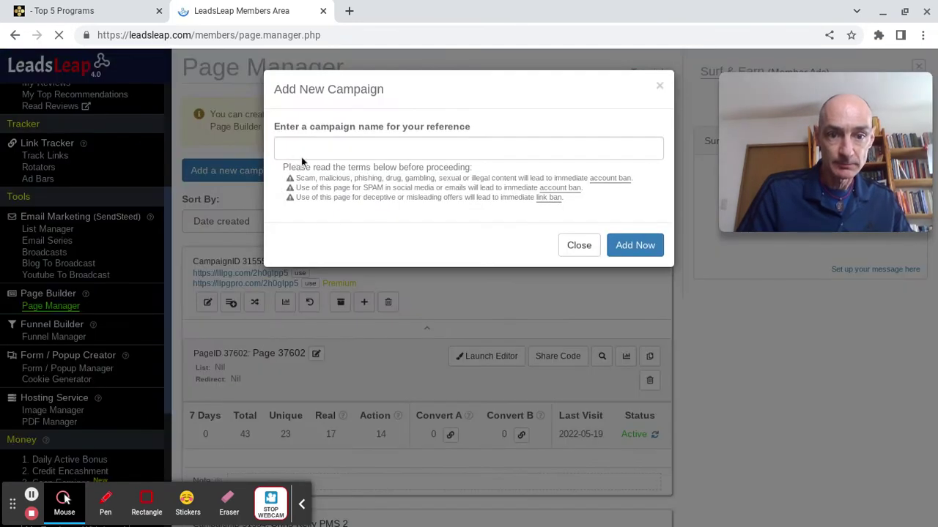
pyautogui.click(312, 153)
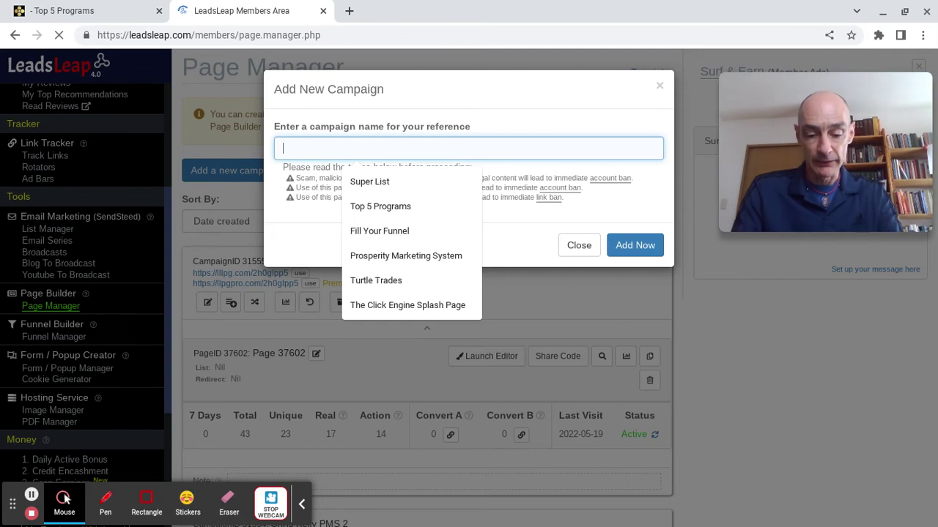
pyautogui.write('Super')
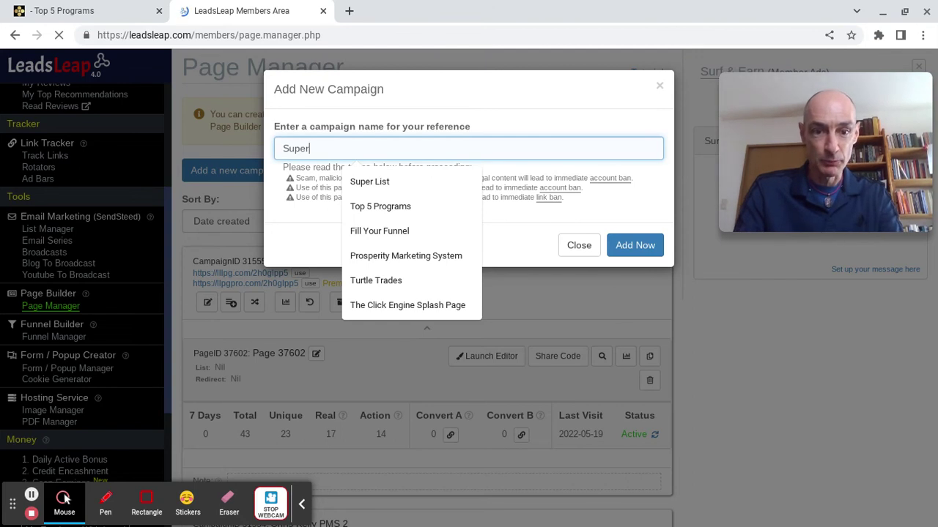
pyautogui.write(' List 1')
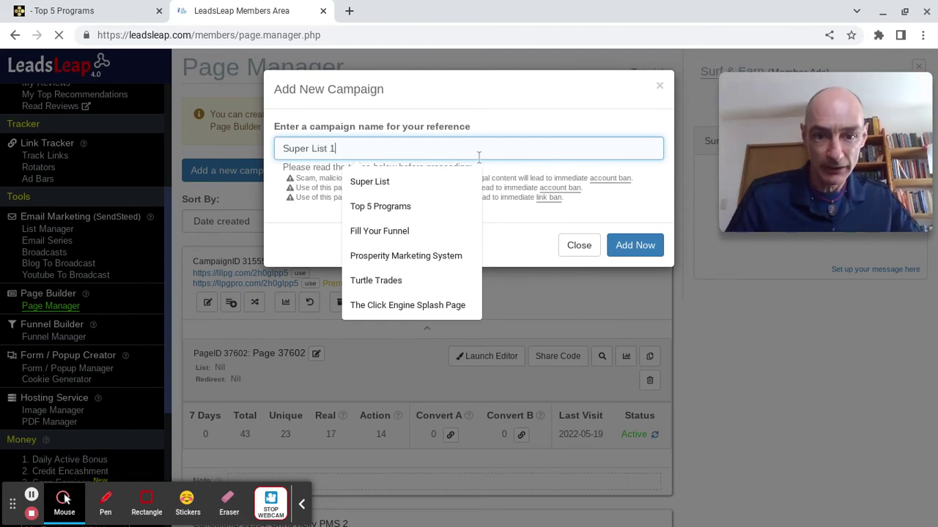
pyautogui.press('Escape')
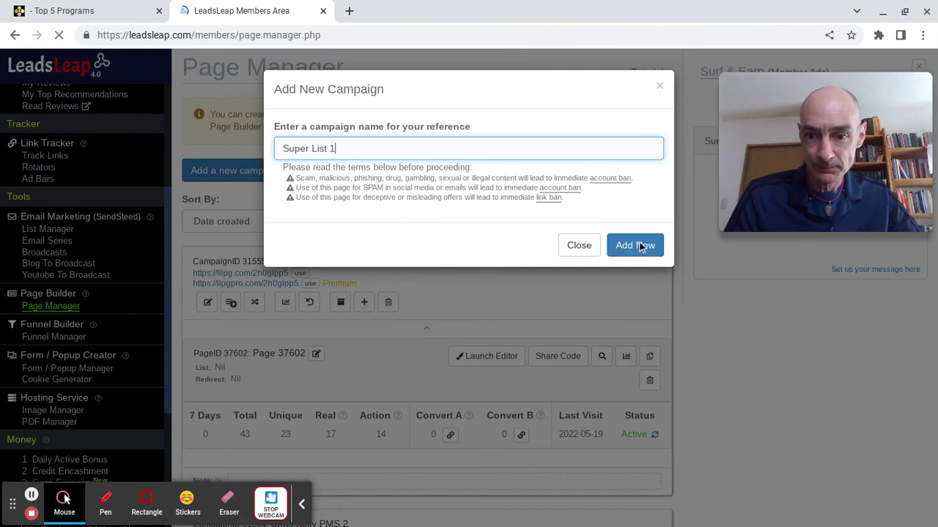
pyautogui.click(637, 246)
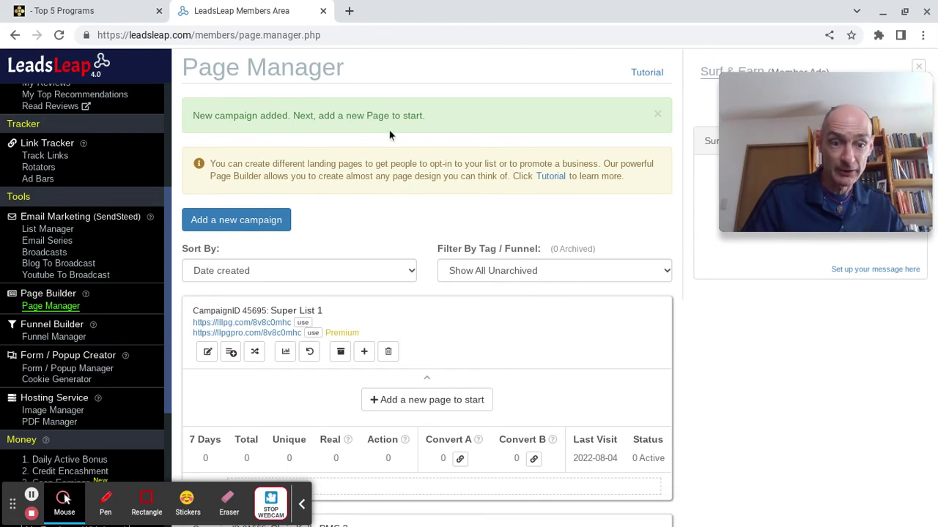
# Test the campaign's Premium llpgpro link, then add a blank page, Page 52924, to Super List 1.
pyautogui.scroll(-1, 384, 250)
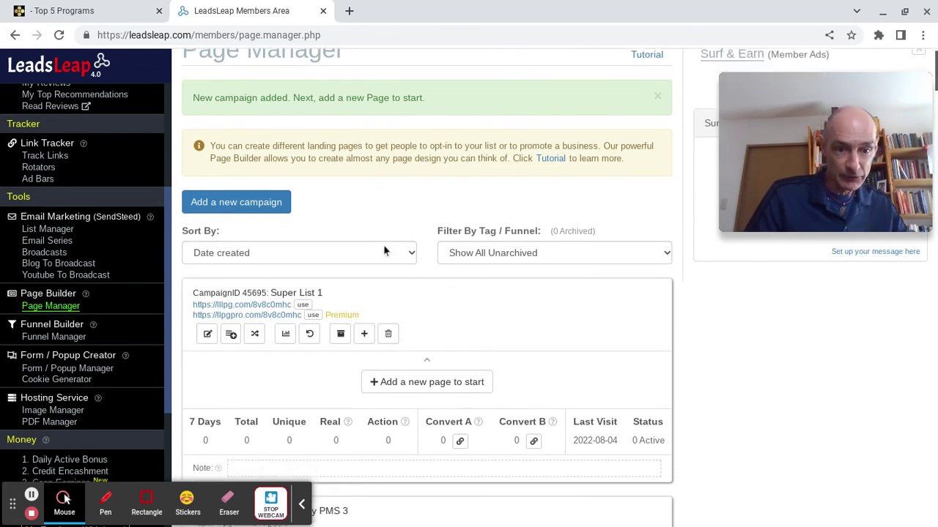
pyautogui.scroll(-1, 431, 265)
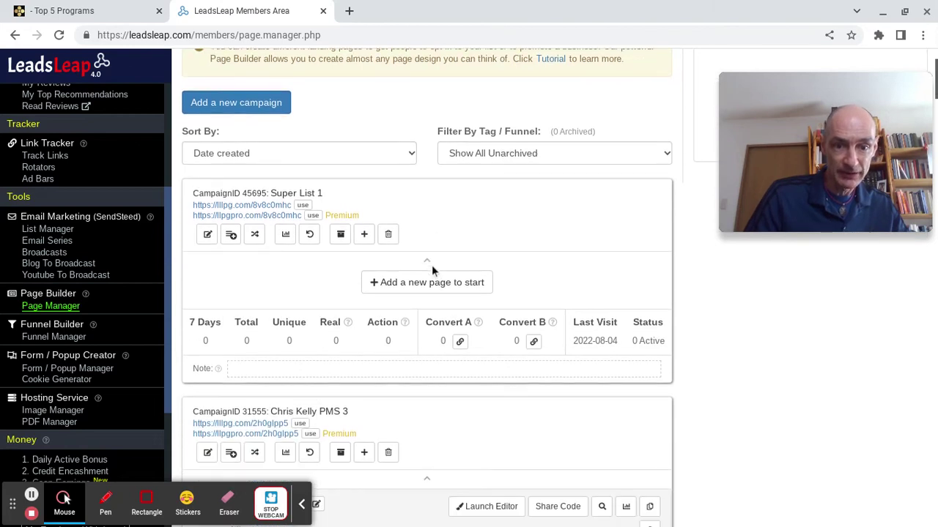
pyautogui.click(254, 222)
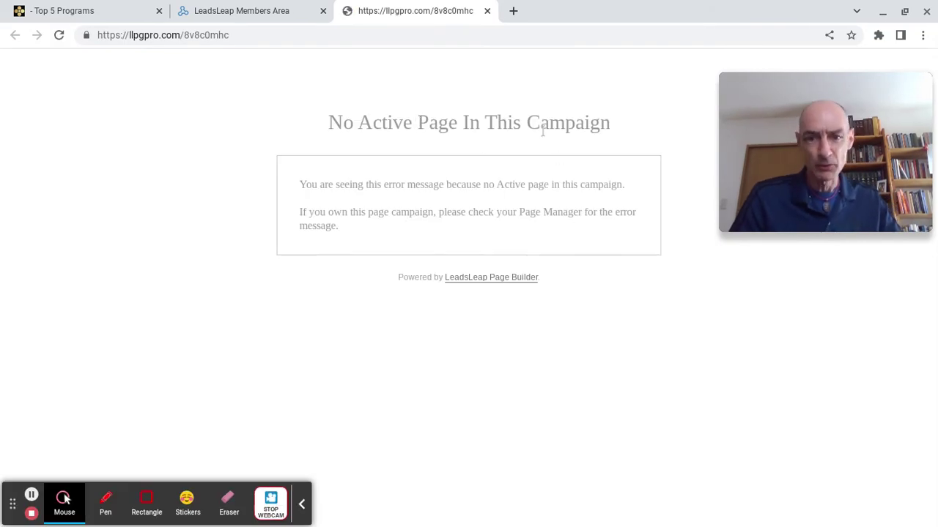
pyautogui.click(487, 11)
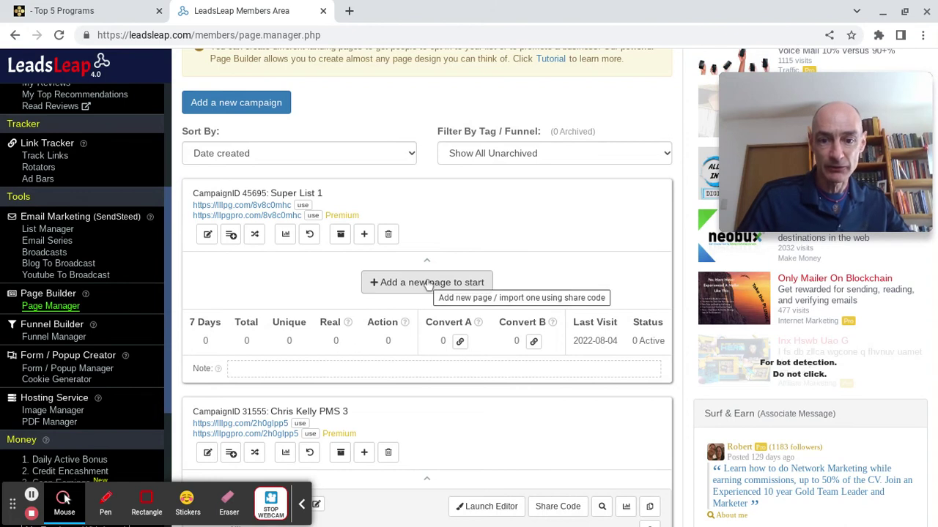
pyautogui.click(429, 283)
pyautogui.click(366, 167)
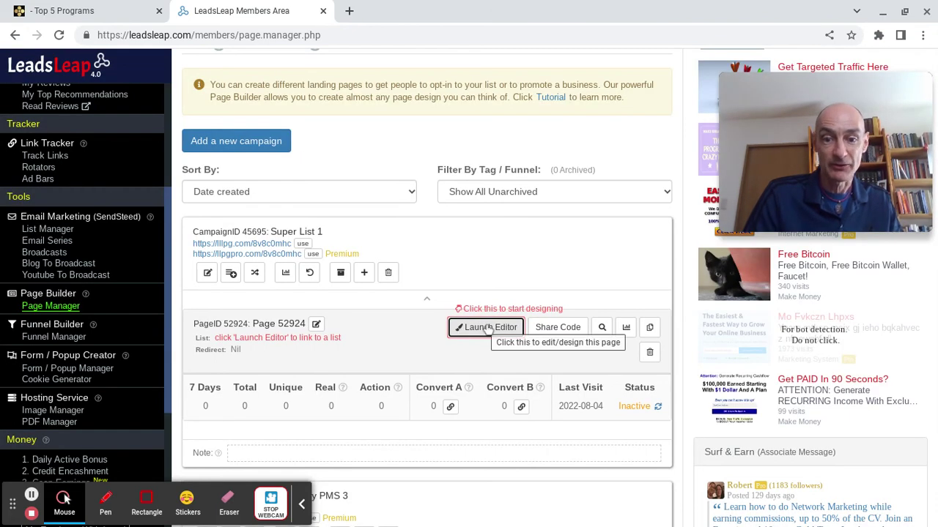
# Launch the Page Builder editor for Page 52924.
pyautogui.click(487, 328)
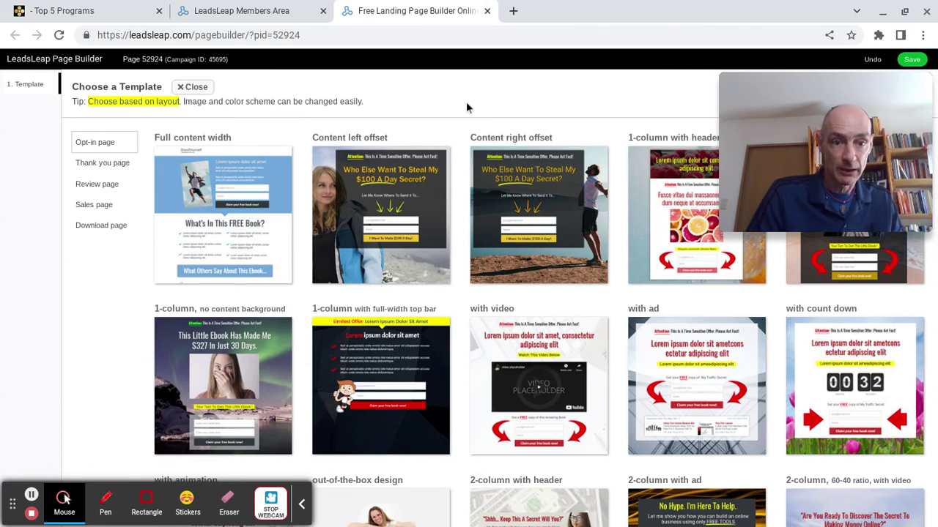
pyautogui.scroll(-1, 497, 275)
pyautogui.scroll(1, 497, 275)
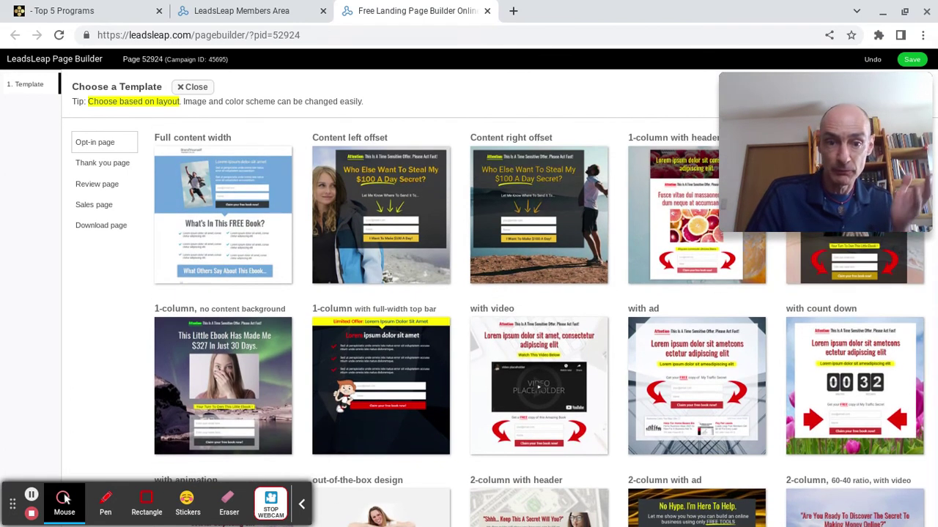
# Browse the Thank you, Review, Sales and Download templates, then return to Opt-in page templates.
pyautogui.click(94, 167)
pyautogui.click(95, 186)
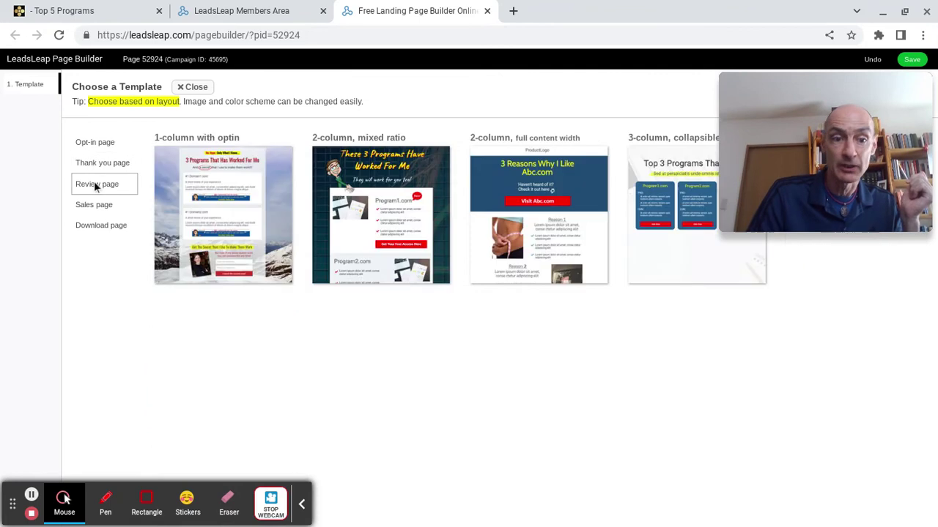
pyautogui.click(93, 205)
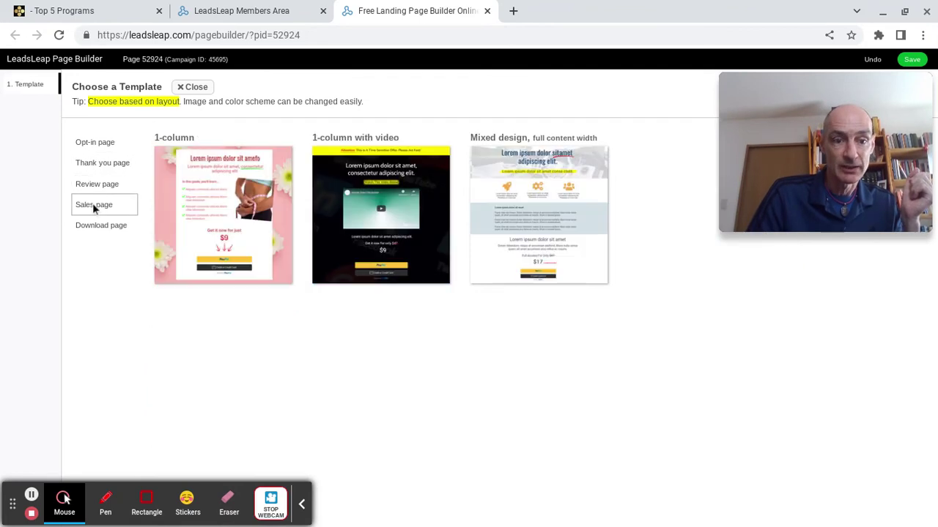
pyautogui.click(104, 228)
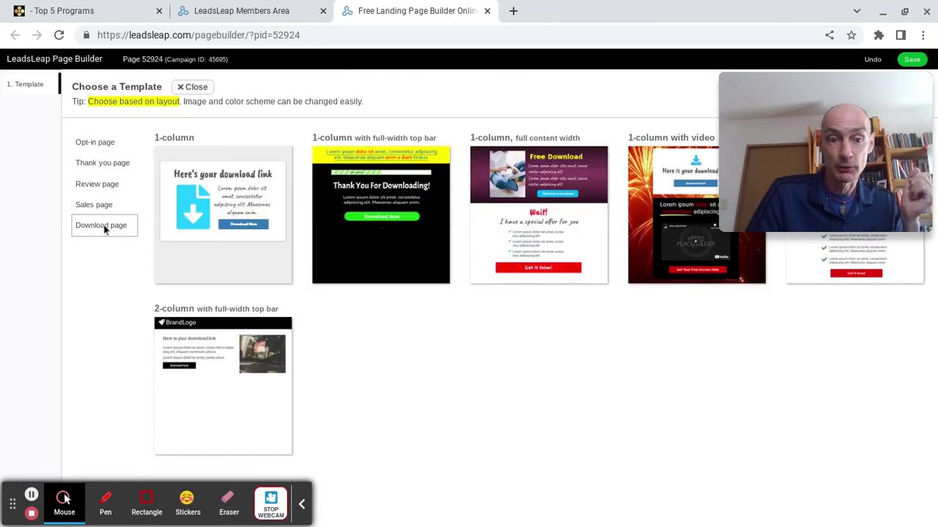
pyautogui.click(100, 141)
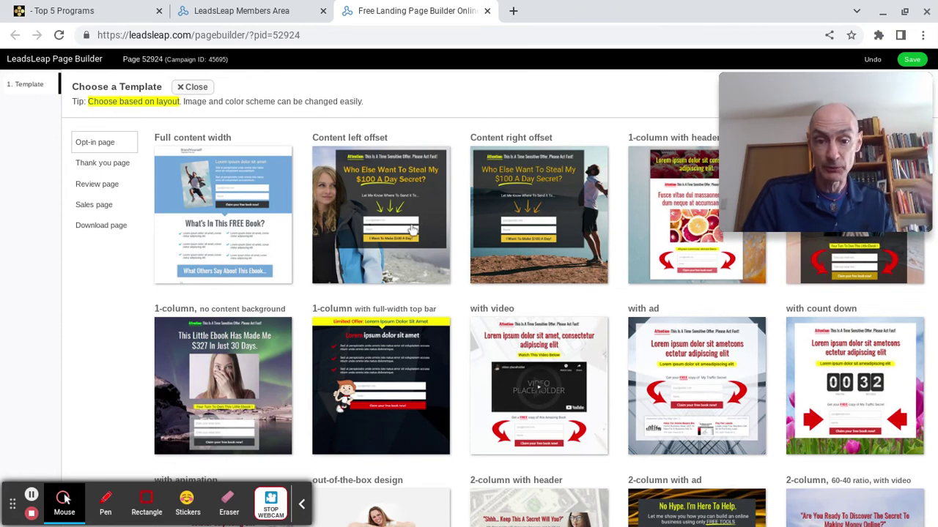
pyautogui.scroll(-2, 421, 233)
pyautogui.scroll(-1, 421, 233)
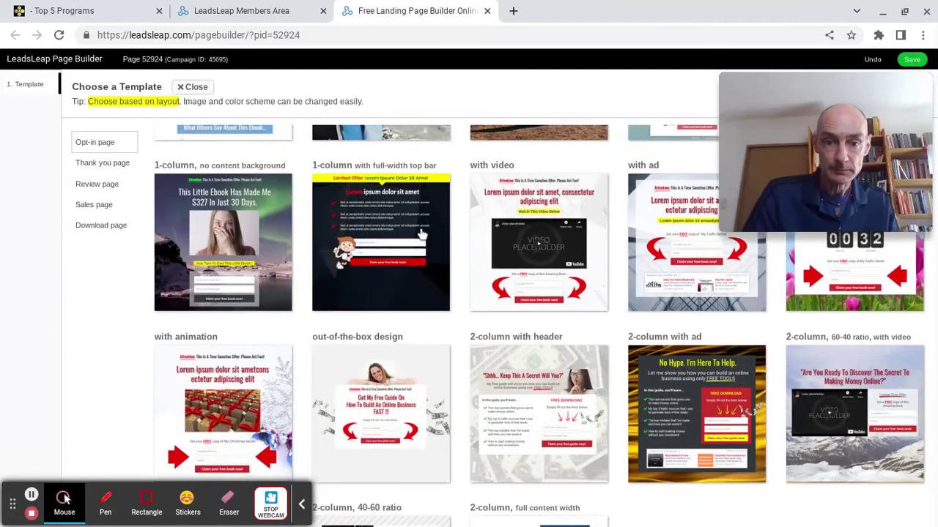
pyautogui.scroll(-1, 425, 293)
pyautogui.scroll(4, 387, 323)
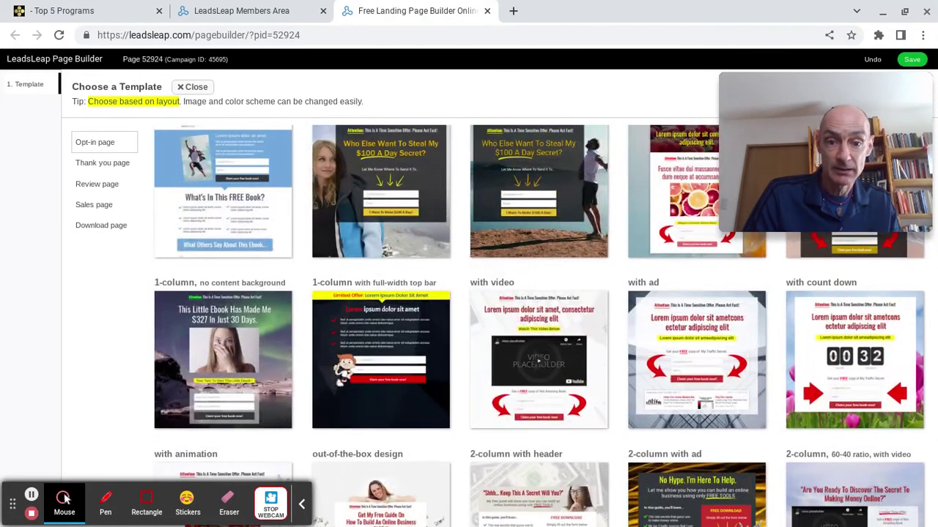
# Apply the '1-column with full-width top bar' opt-in template to Page 52924.
pyautogui.click(390, 347)
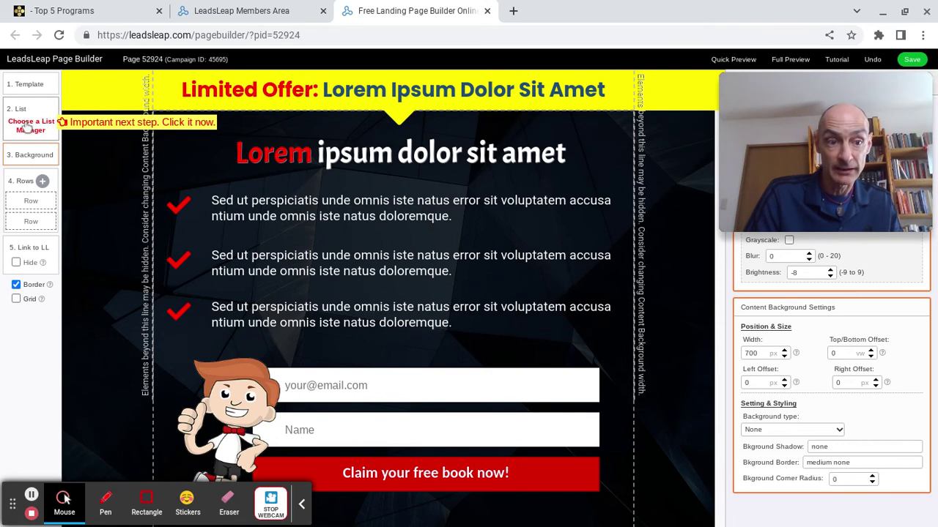
# Connect the opt-in form to SendSteed, using the Super List mailing list, ID 26588.
pyautogui.click(26, 128)
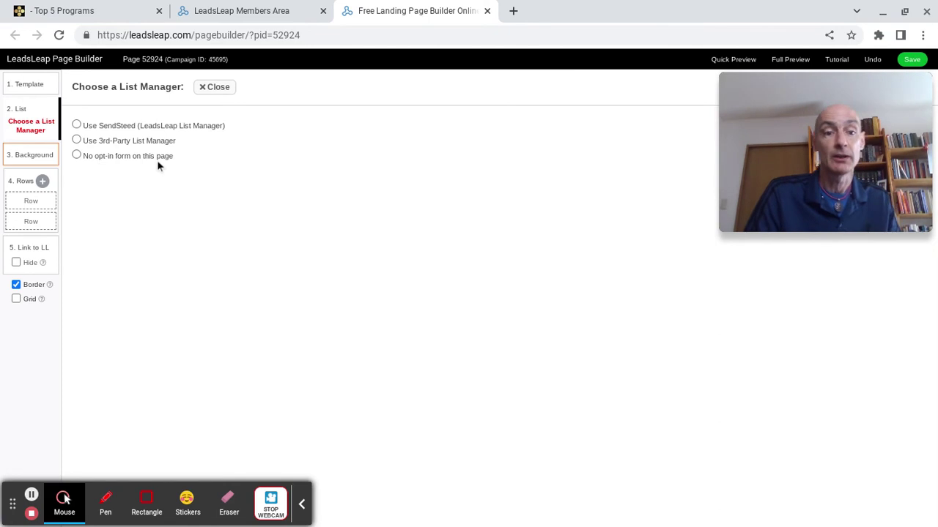
pyautogui.click(77, 126)
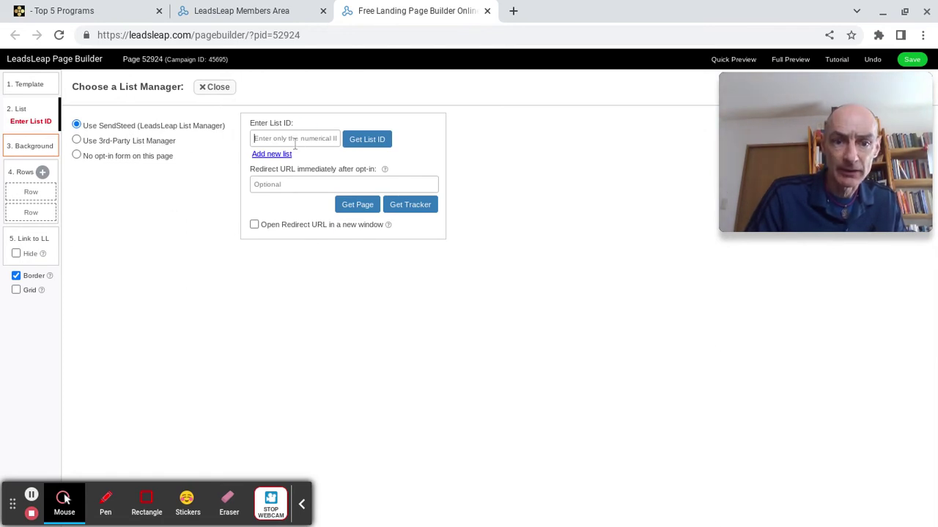
pyautogui.click(378, 144)
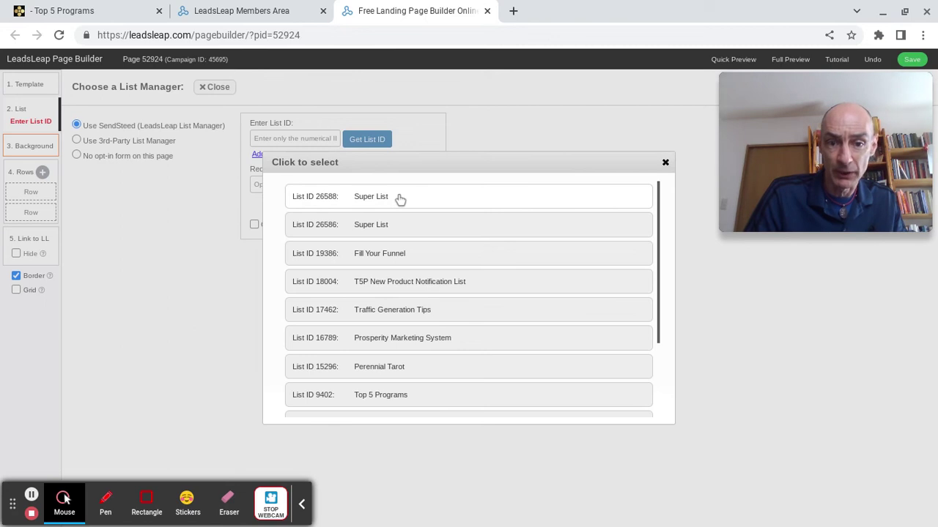
pyautogui.click(400, 198)
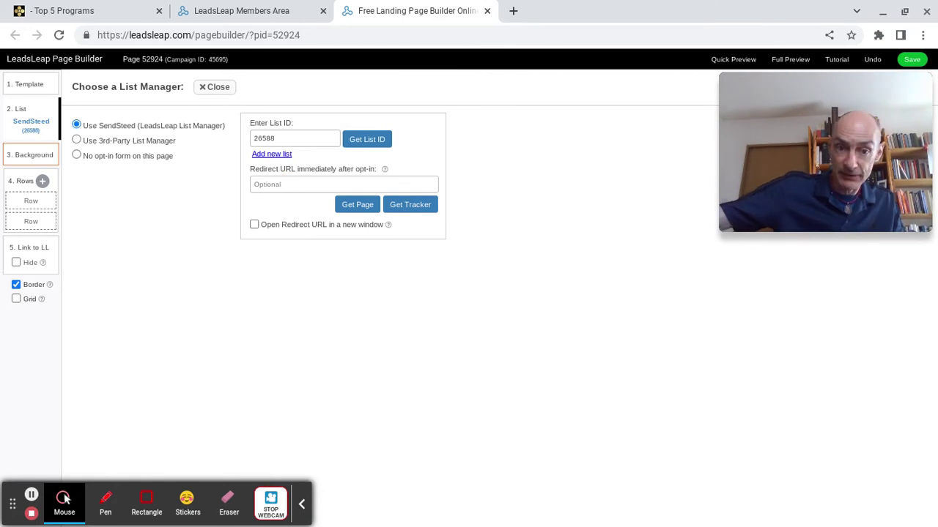
pyautogui.click(260, 184)
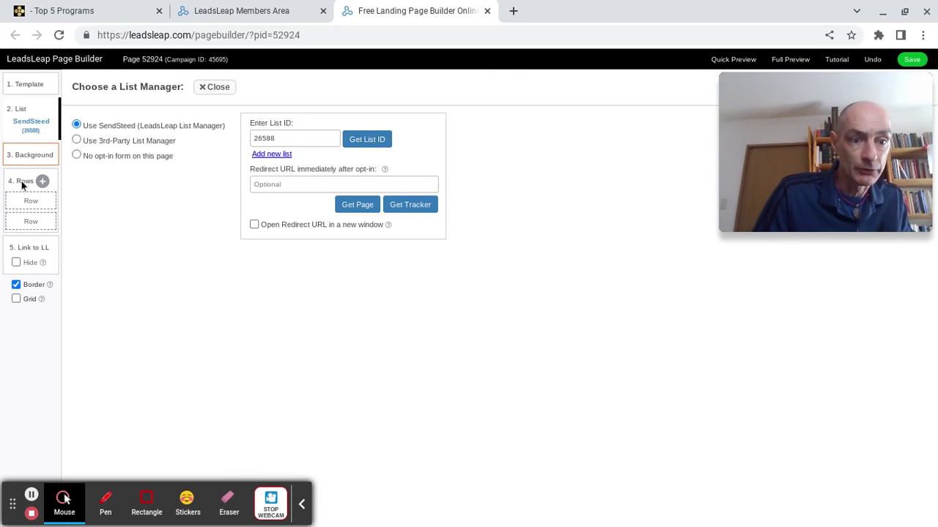
# Back on the page layout, change the yellow headline row's background to red.
pyautogui.click(37, 202)
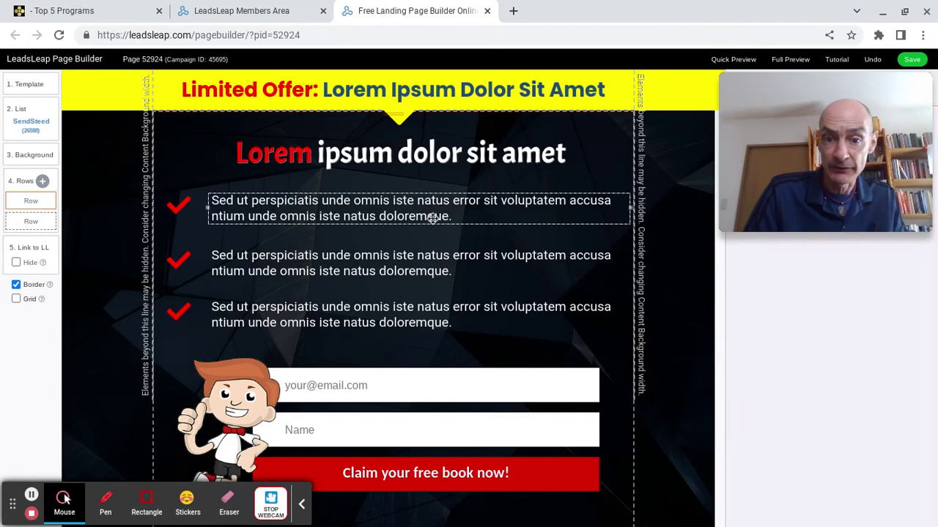
pyautogui.click(436, 268)
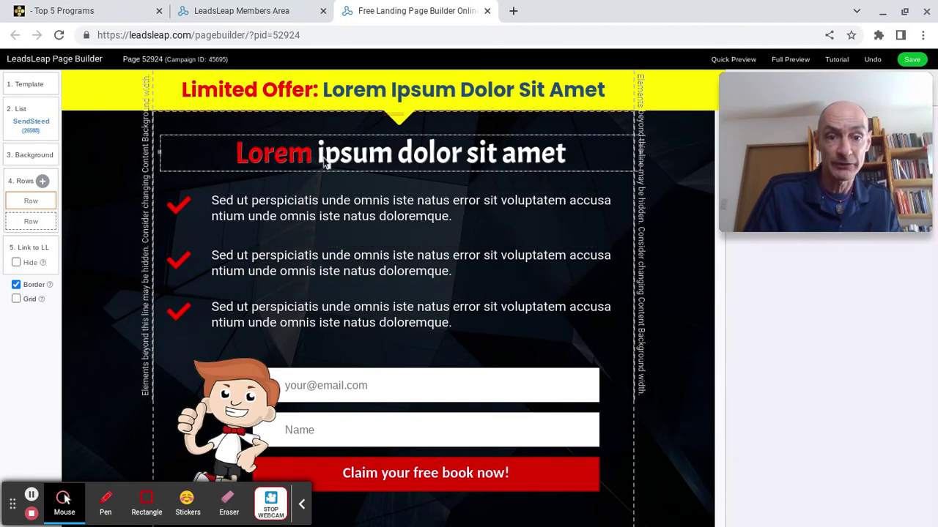
pyautogui.click(409, 94)
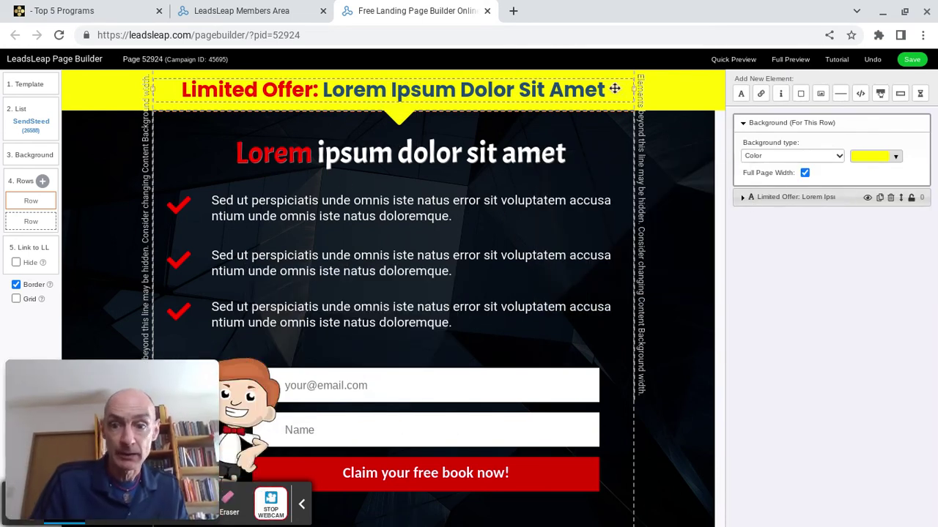
pyautogui.click(683, 94)
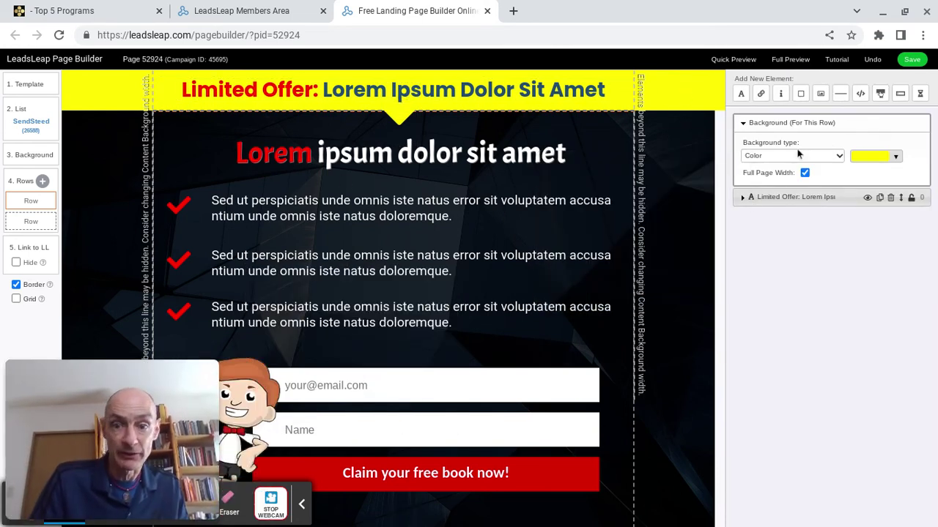
pyautogui.click(896, 158)
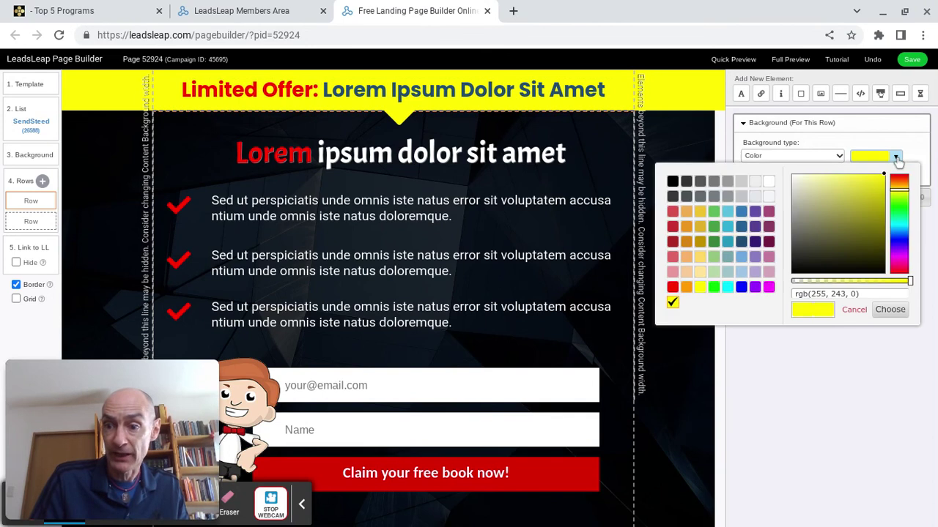
pyautogui.click(672, 287)
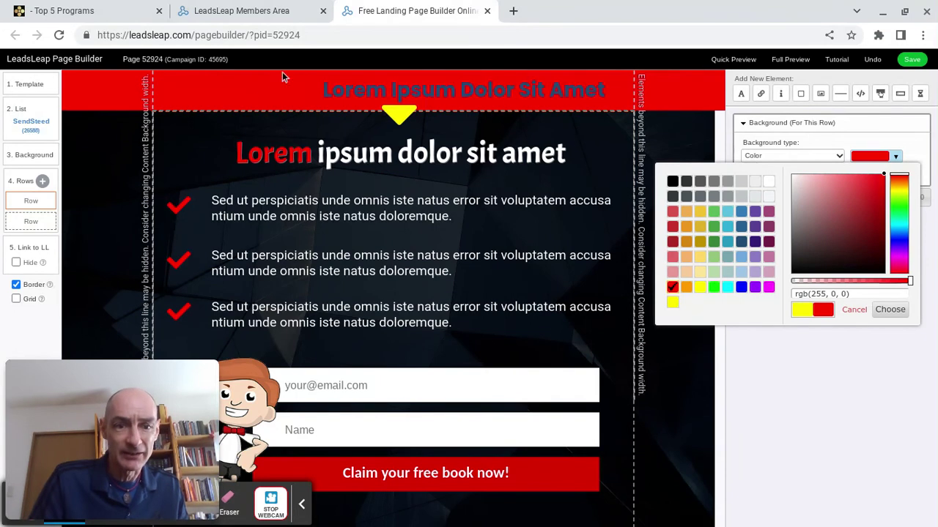
# Change the top bar background to light blue rgb(91, 192, 222) and open the headline text.
pyautogui.click(257, 85)
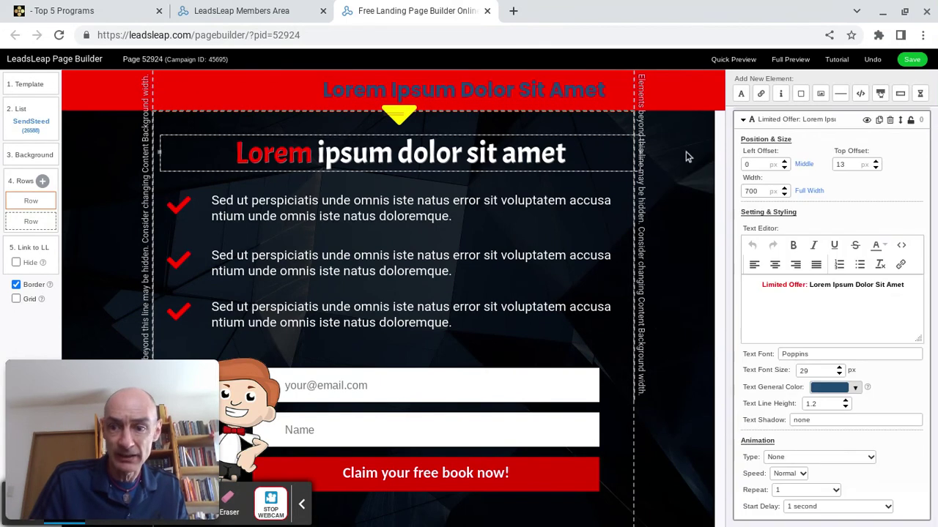
pyautogui.scroll(-1, 807, 297)
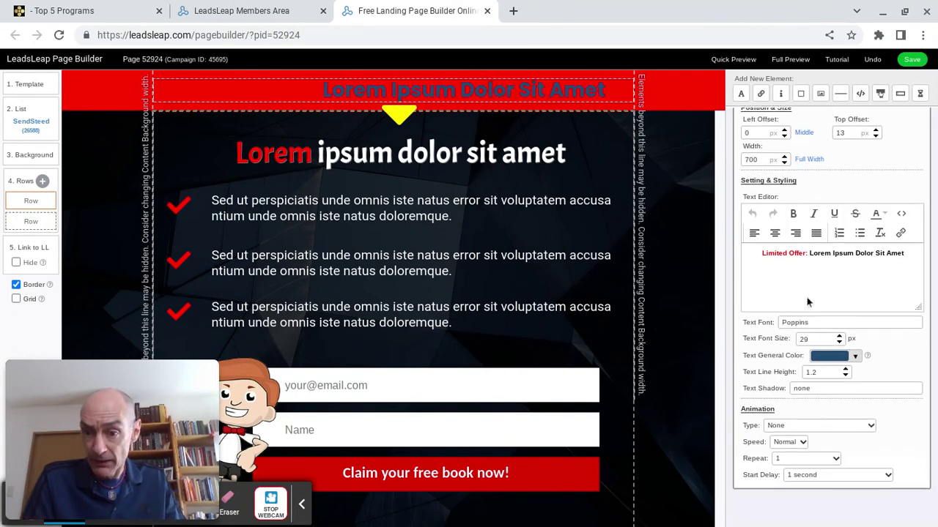
pyautogui.scroll(1, 807, 302)
pyautogui.scroll(-1, 806, 166)
pyautogui.scroll(1, 803, 164)
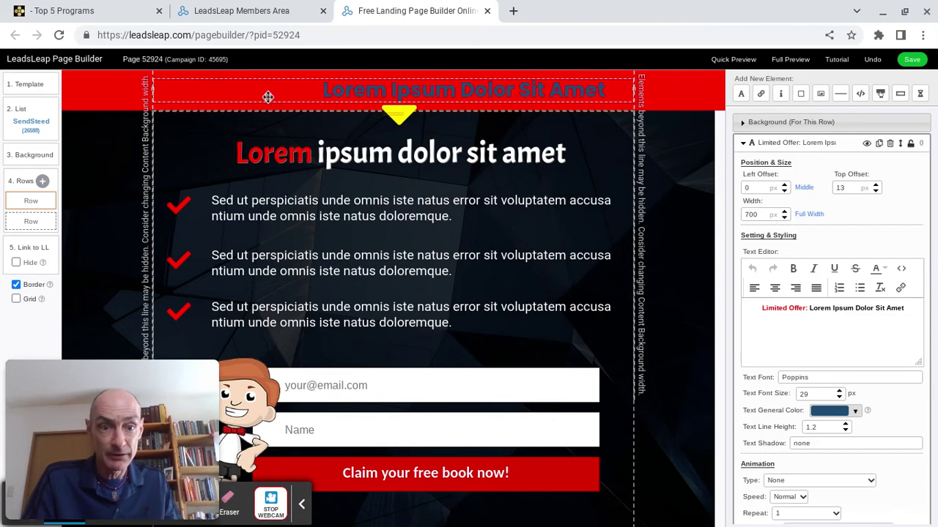
pyautogui.click(696, 101)
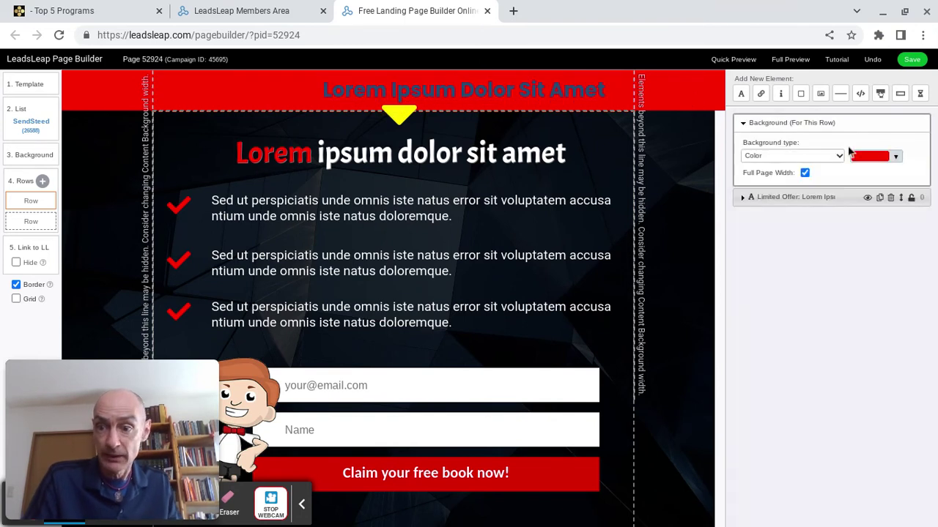
pyautogui.click(896, 158)
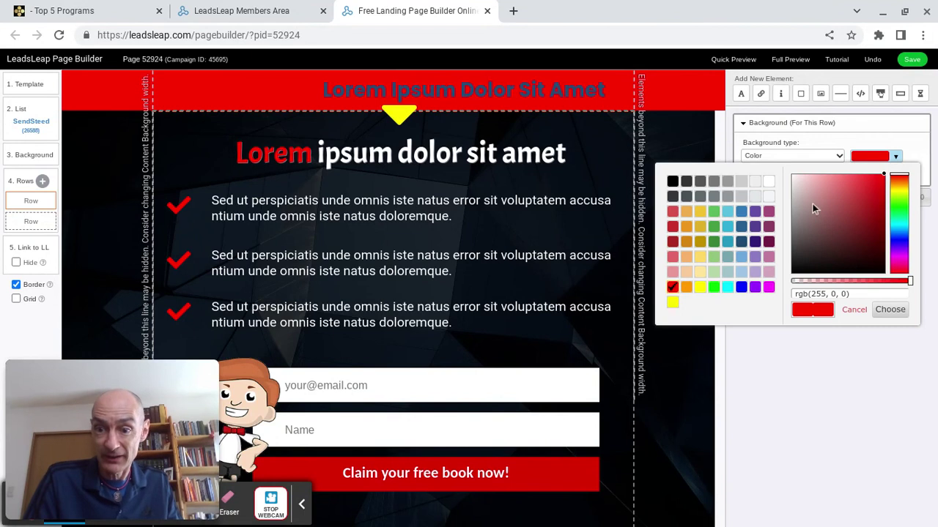
pyautogui.click(727, 212)
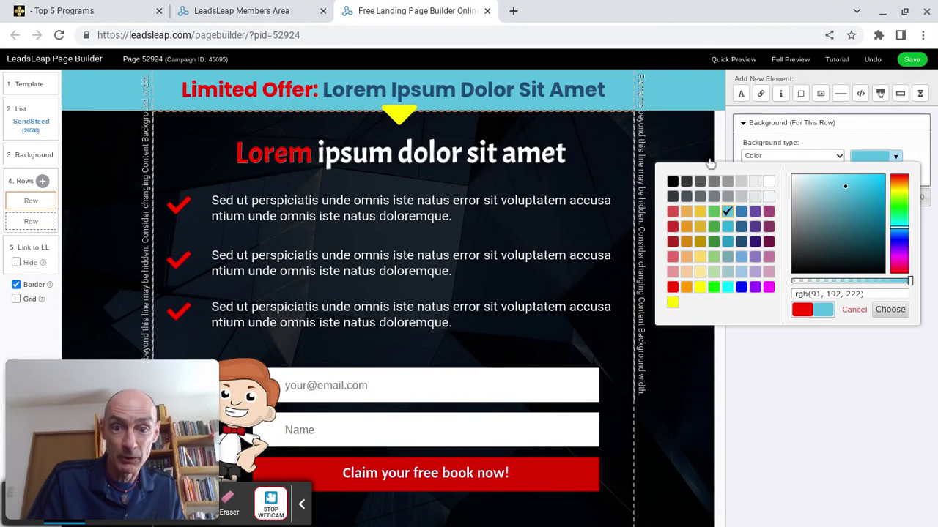
pyautogui.click(802, 365)
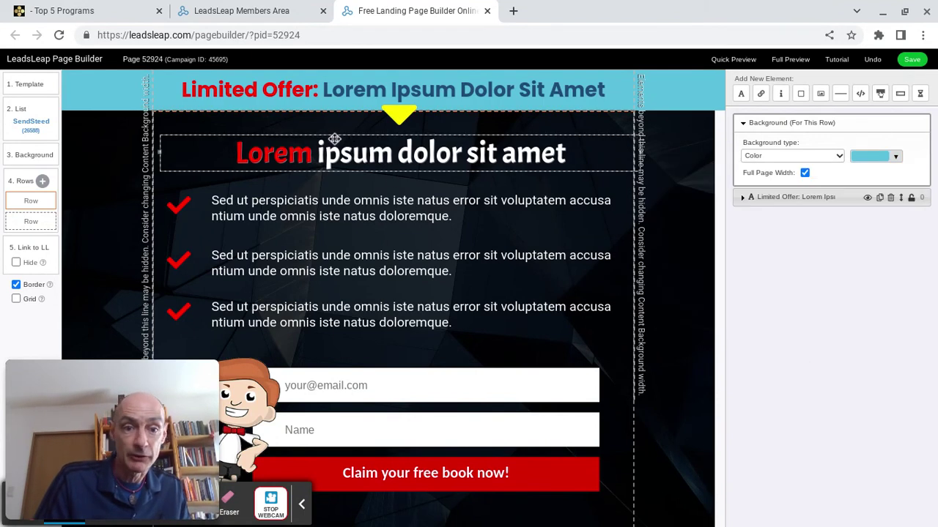
pyautogui.click(478, 96)
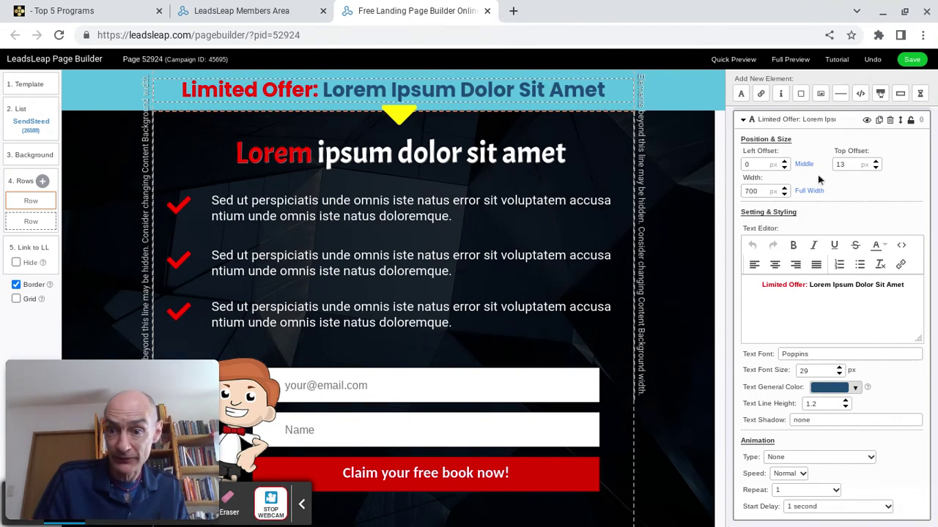
# Replace 'Lorem Ipsum Dolor Sit Amet' so the headline reads 'Limited Offer: Learn The Secrets Of A Super List!'.
pyautogui.scroll(-1, 839, 370)
pyautogui.scroll(2, 842, 371)
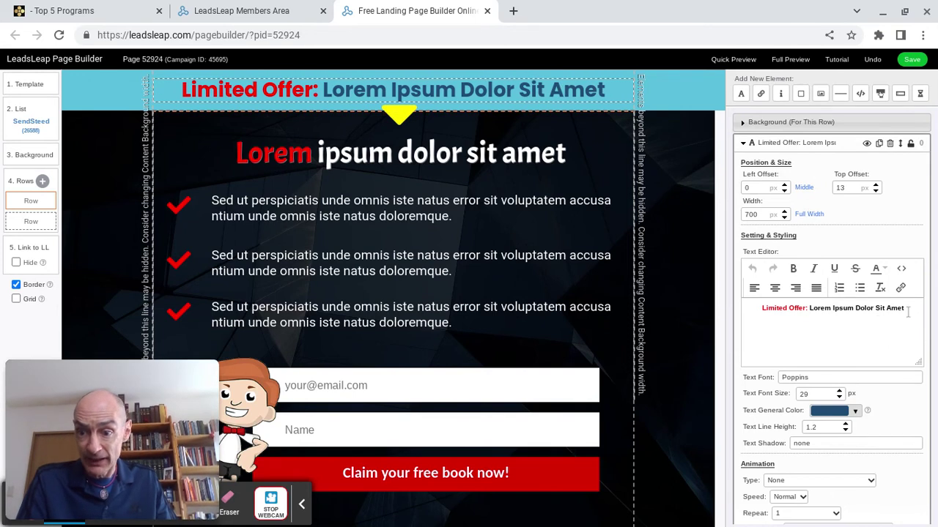
pyautogui.moveTo(908, 311); pyautogui.dragTo(809, 311)
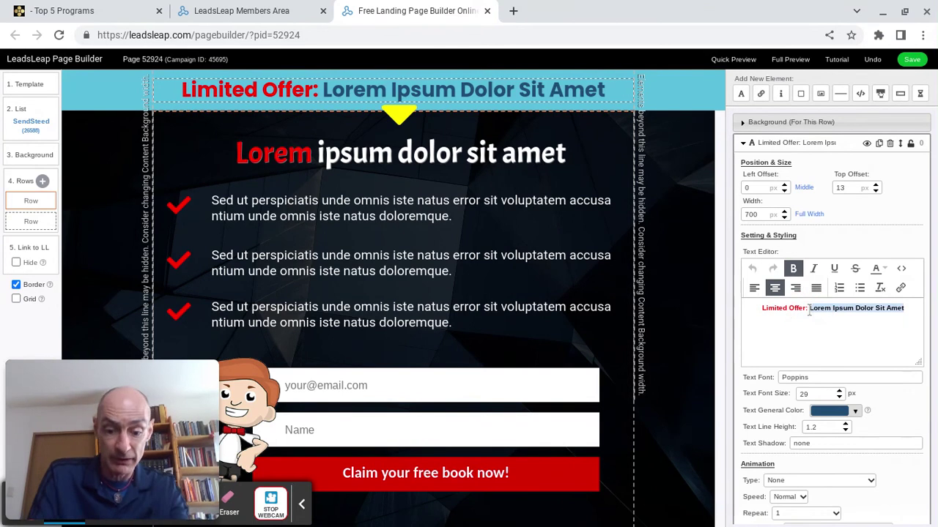
pyautogui.write('Buy')
pyautogui.press('BackSpace')
pyautogui.write('Opt In')
pyautogui.press('BackSpace')
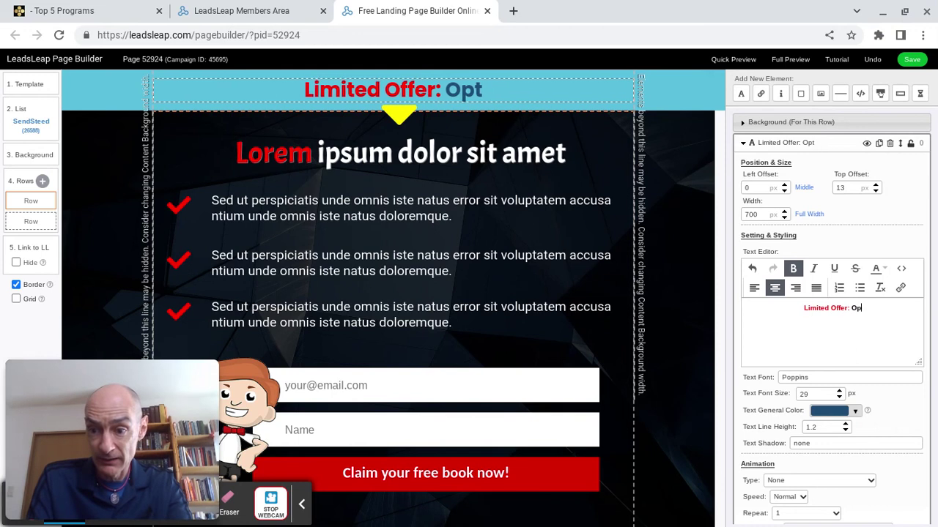
pyautogui.write('Learn')
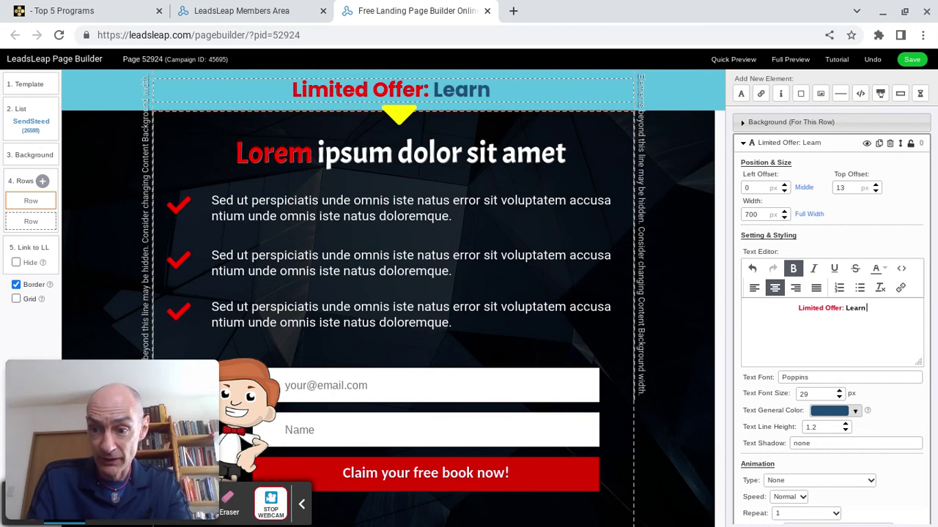
pyautogui.write(' The Secrets Of A Super List!')
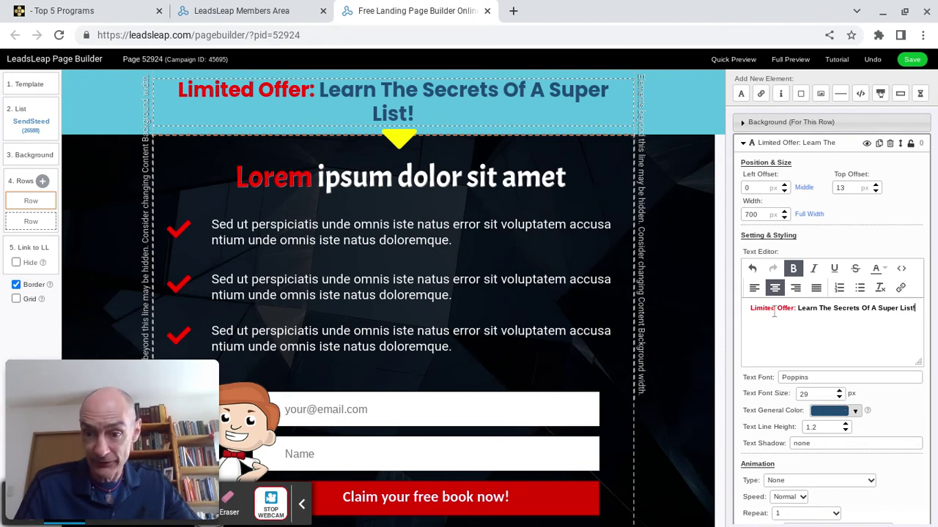
# Reduce the whole headline's font size from 29 to 24 px so it fits one line.
pyautogui.click(749, 308)
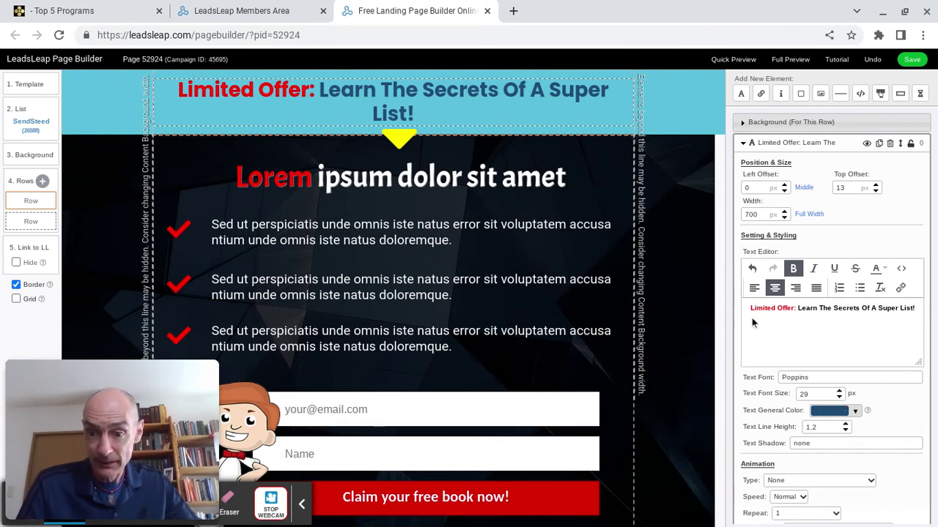
pyautogui.moveTo(748, 307); pyautogui.dragTo(806, 309)
pyautogui.moveTo(890, 312); pyautogui.dragTo(914, 310)
pyautogui.click(839, 396)
pyautogui.click(840, 397)
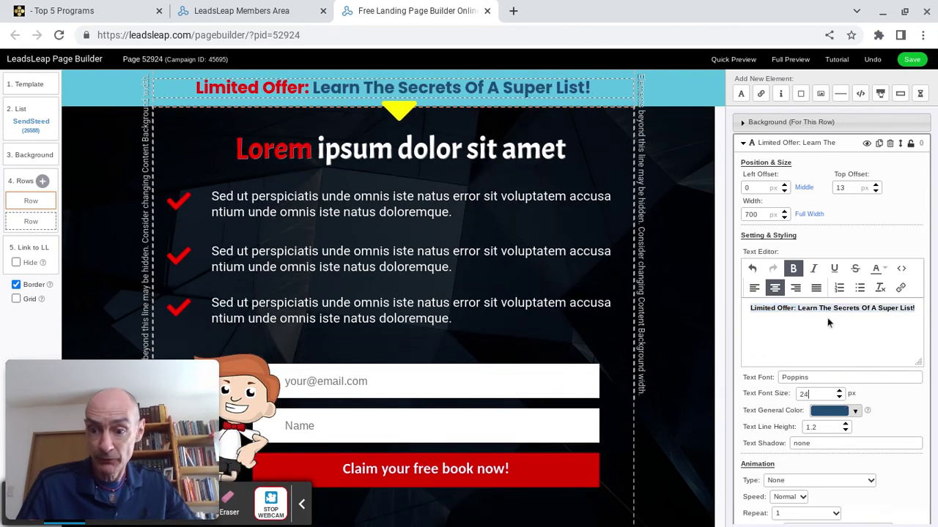
pyautogui.click(828, 323)
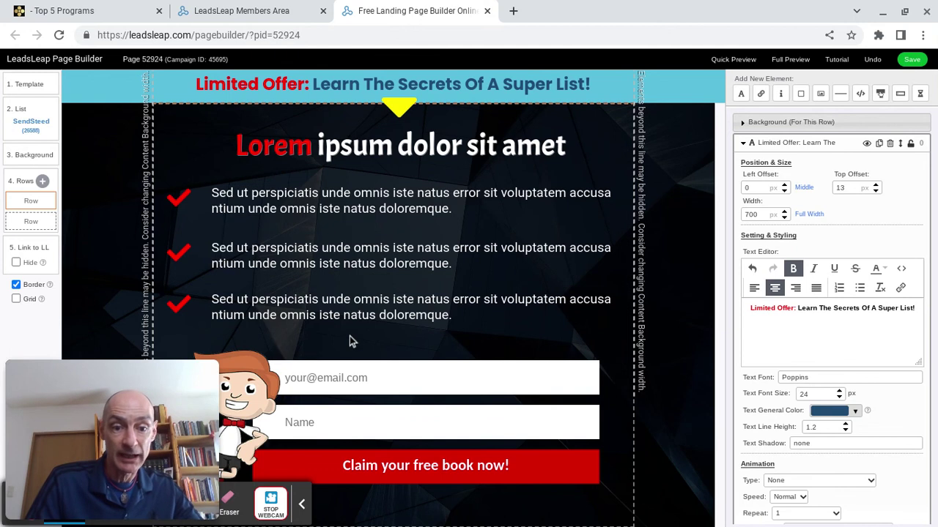
pyautogui.click(213, 370)
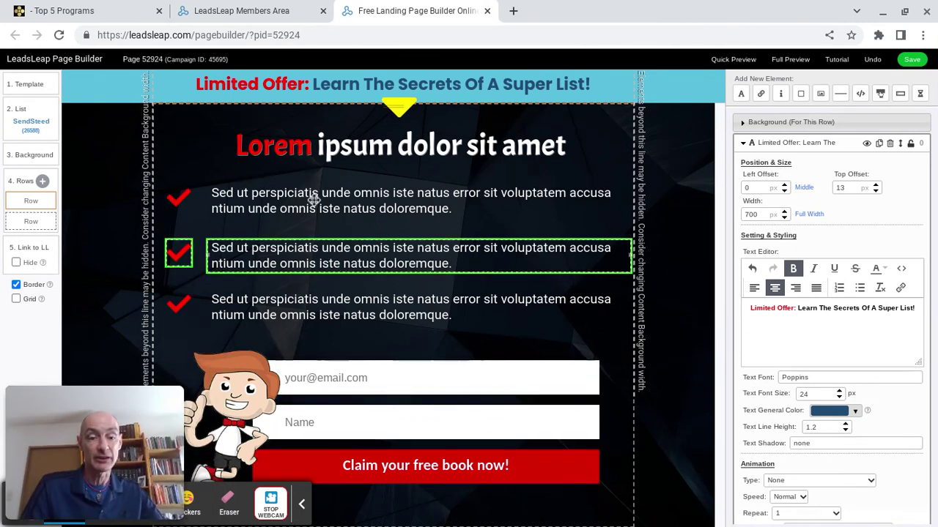
# Swap the first bullet's checkmark for a red pointing-hand icon.
pyautogui.click(179, 200)
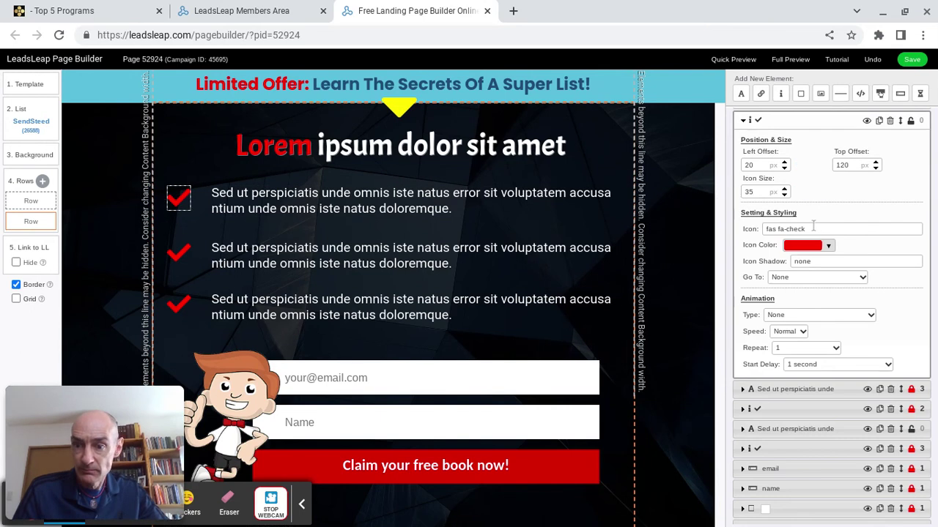
pyautogui.click(835, 228)
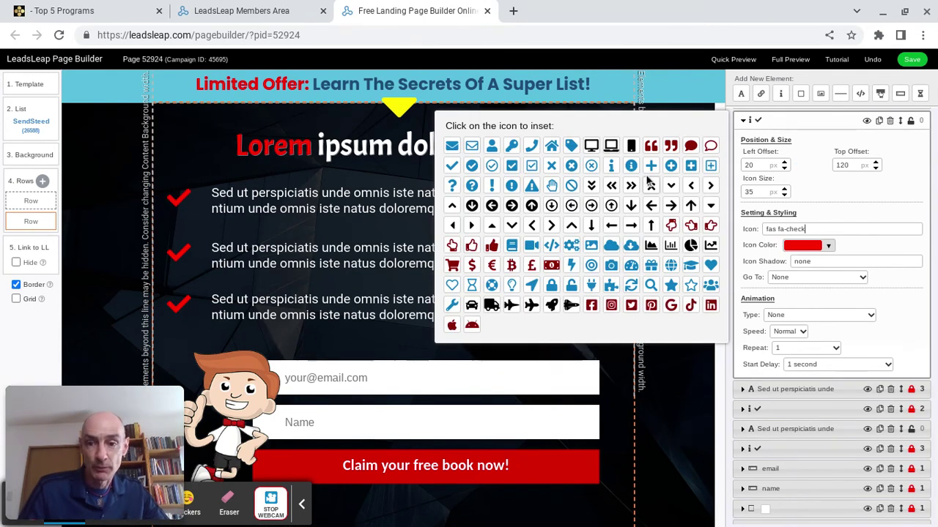
pyautogui.click(712, 226)
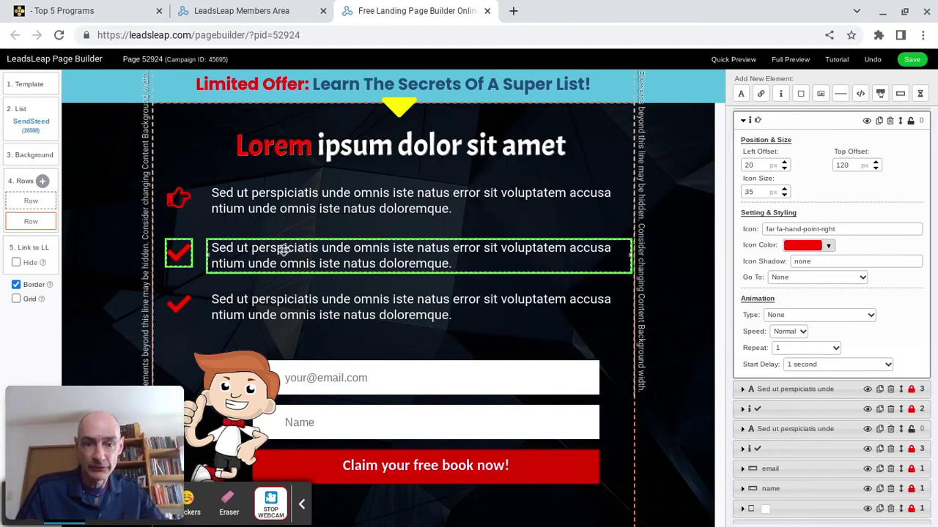
# Swap the second and third bullets' checkmarks for the same hand-point-right icon.
pyautogui.click(178, 248)
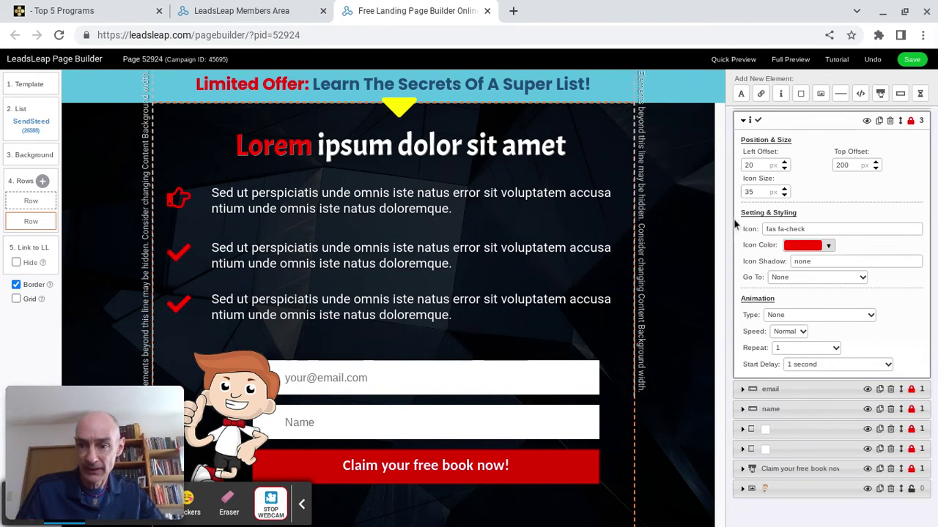
pyautogui.click(742, 120)
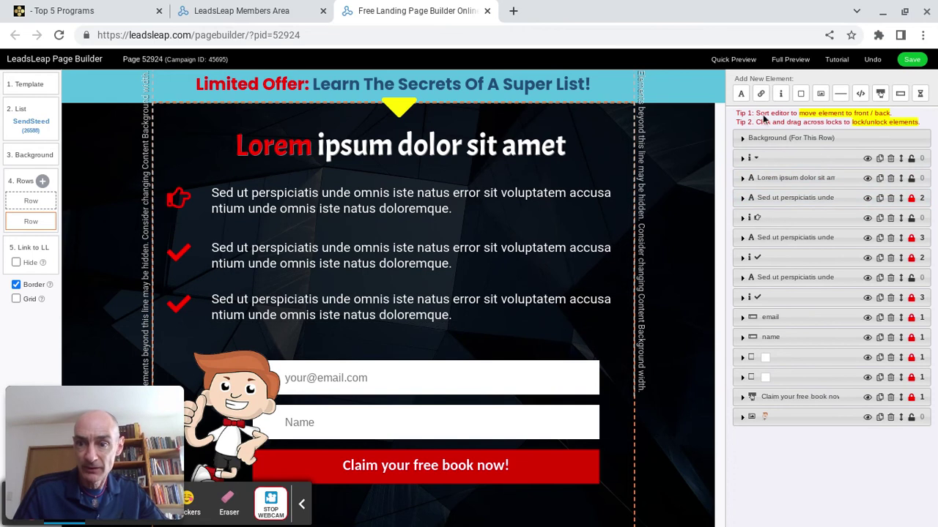
pyautogui.click(173, 253)
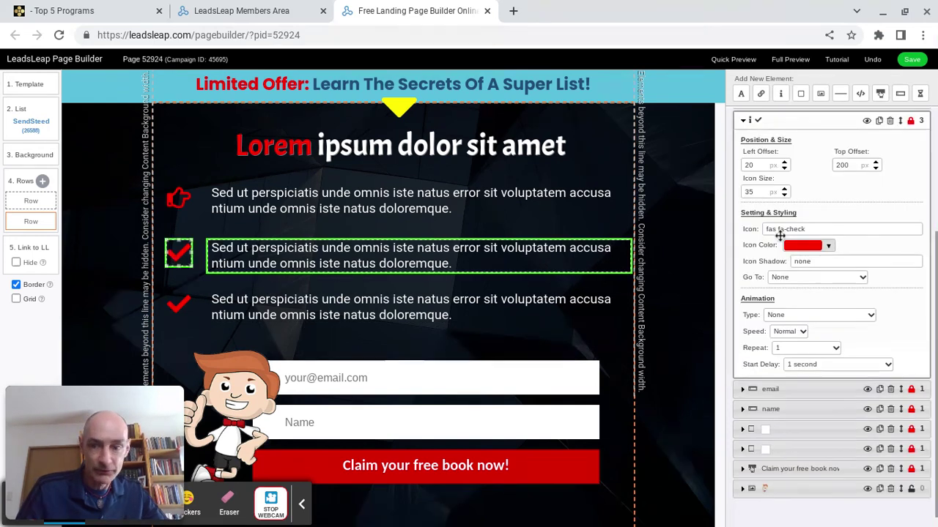
pyautogui.click(746, 121)
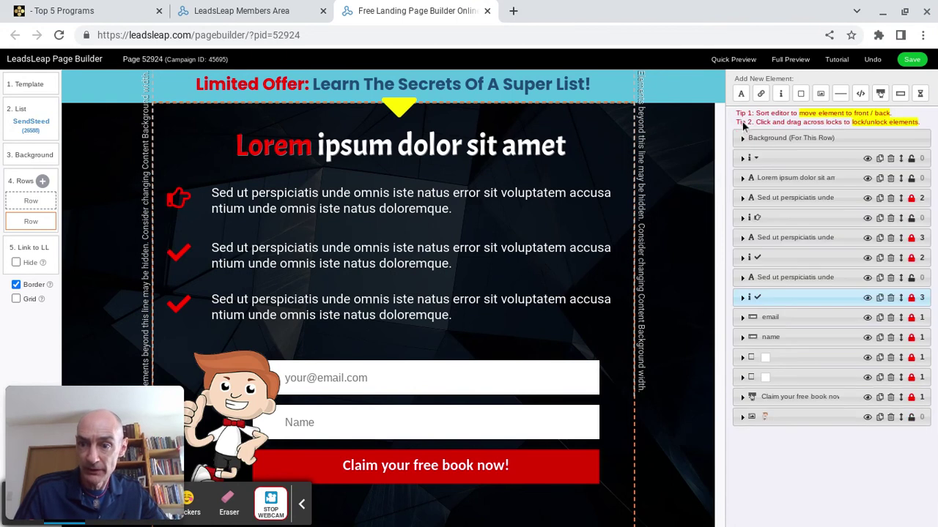
pyautogui.click(178, 253)
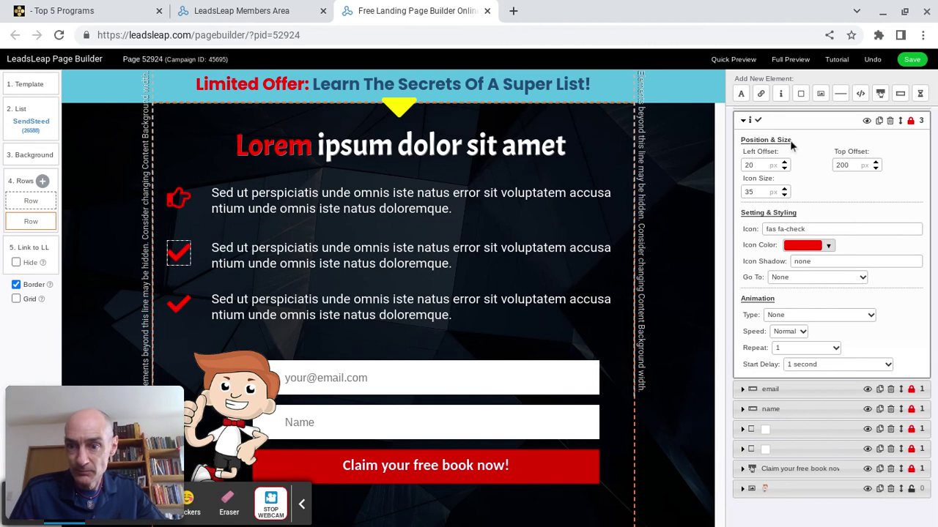
pyautogui.click(814, 228)
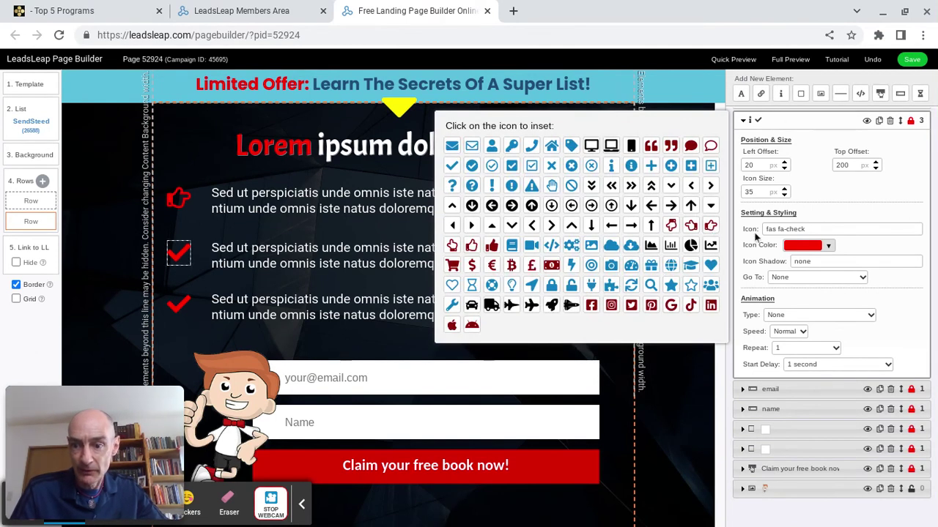
pyautogui.click(710, 228)
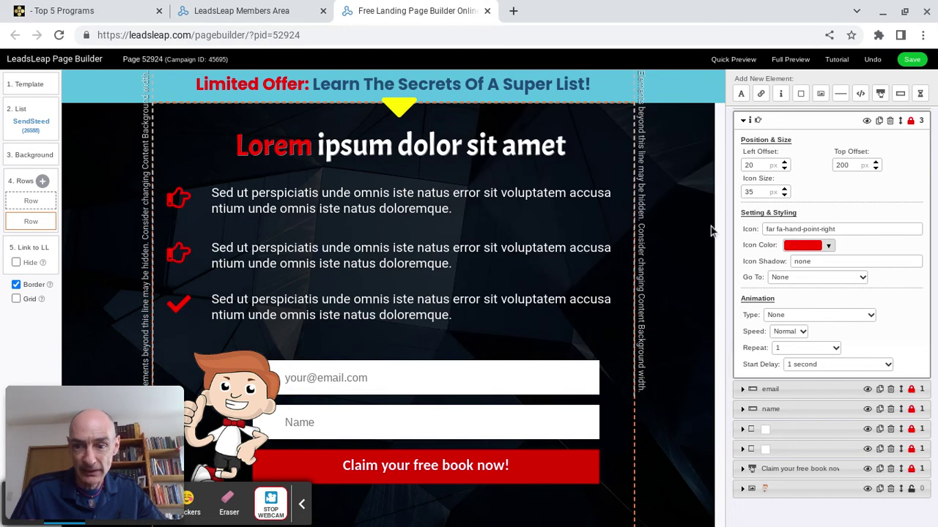
pyautogui.click(178, 301)
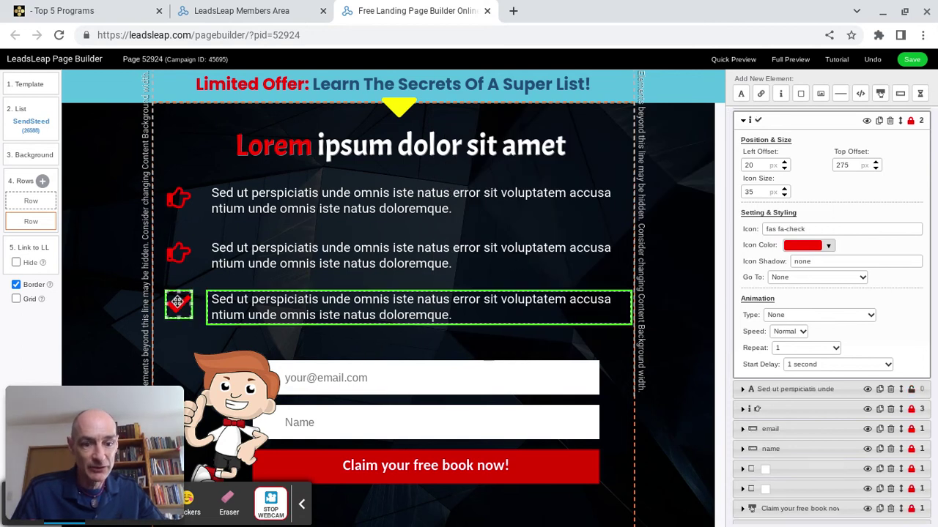
pyautogui.click(813, 229)
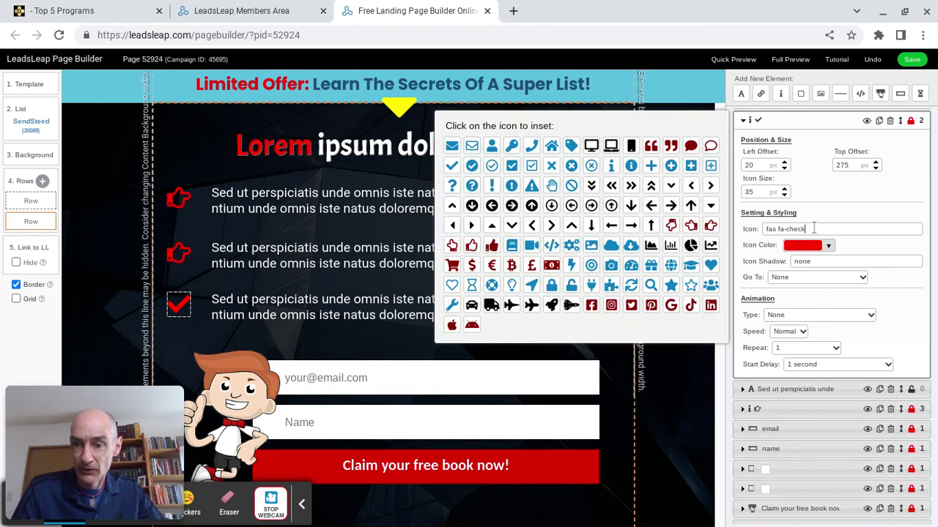
pyautogui.click(710, 228)
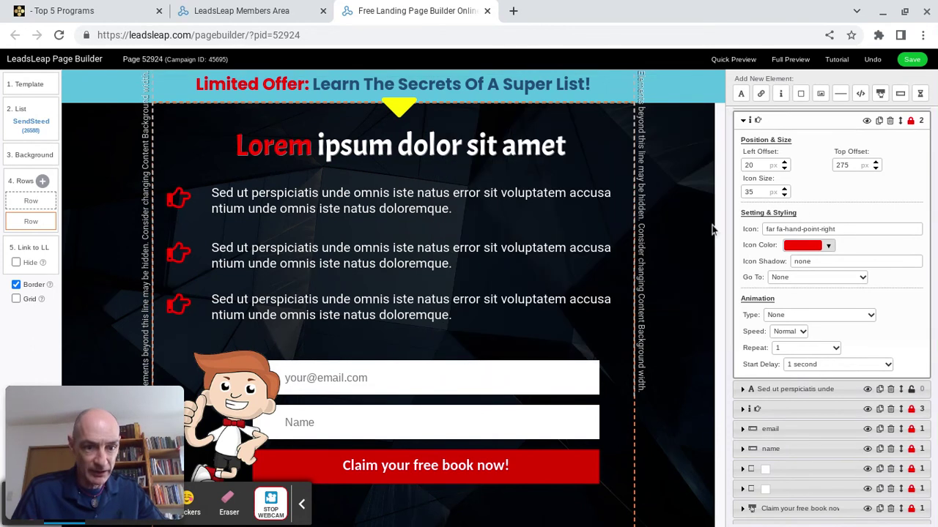
# Format the first bullet paragraph's text as bold with red text colour.
pyautogui.click(331, 192)
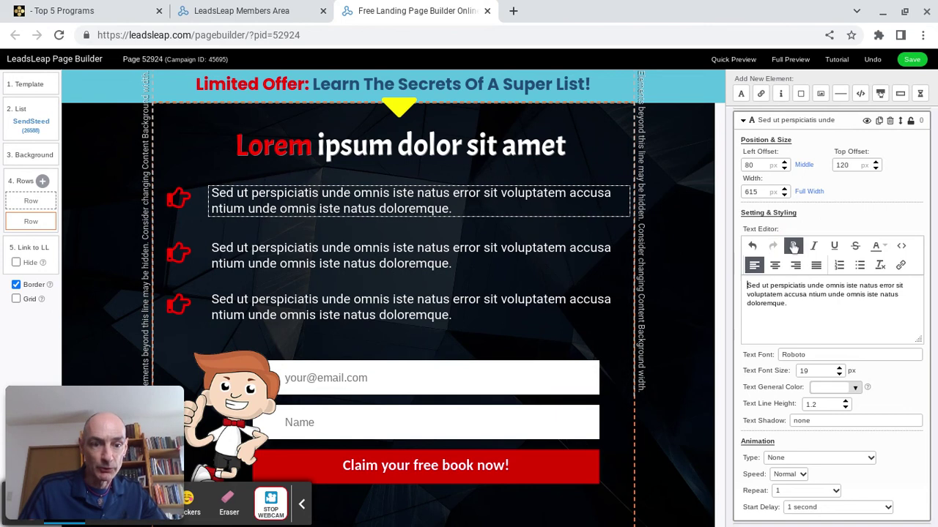
pyautogui.moveTo(812, 308); pyautogui.dragTo(765, 275)
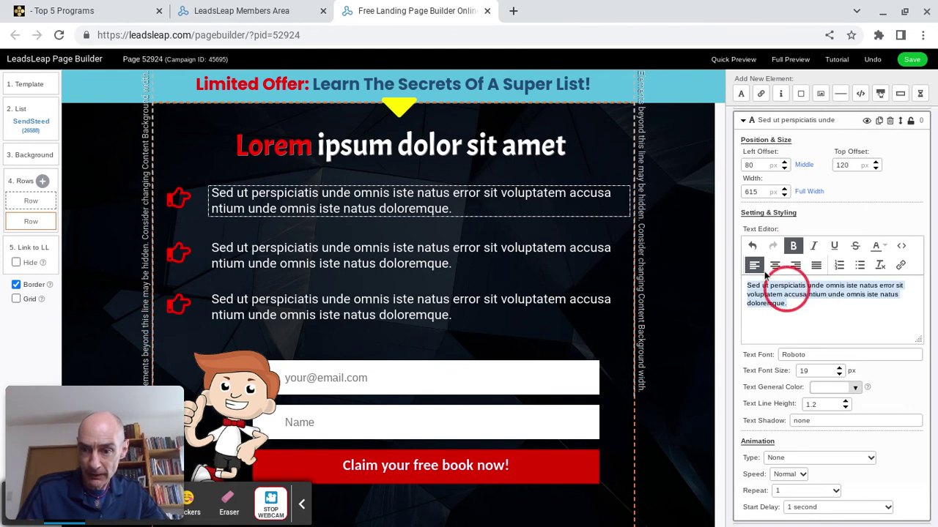
pyautogui.click(793, 246)
pyautogui.click(799, 286)
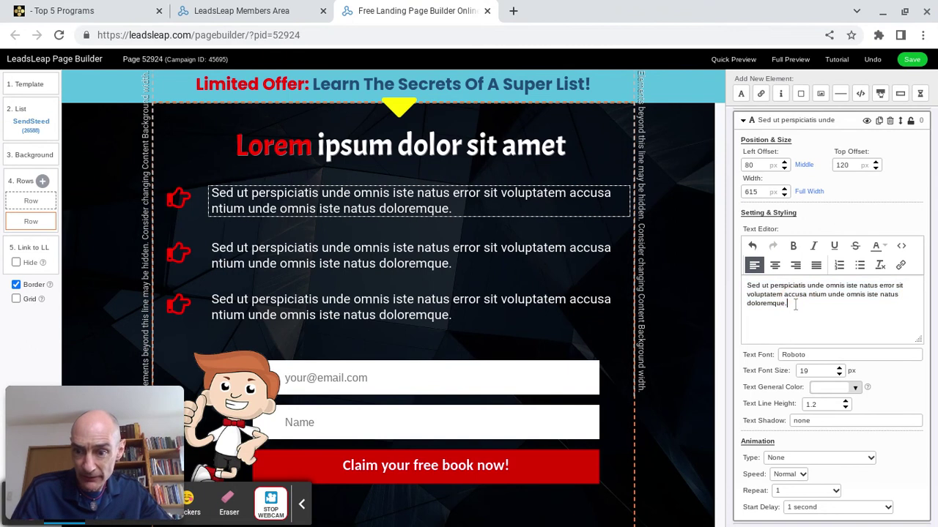
pyautogui.moveTo(805, 306); pyautogui.dragTo(746, 285)
pyautogui.click(793, 246)
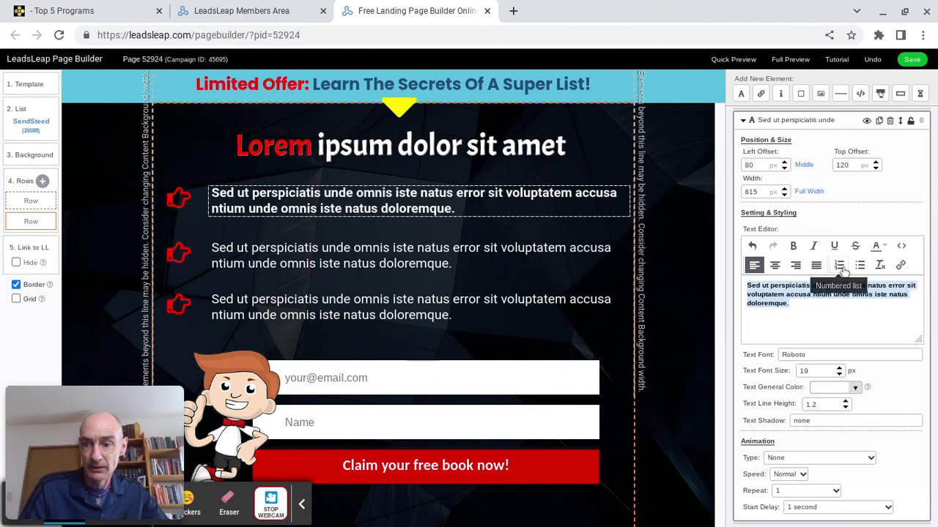
pyautogui.click(884, 248)
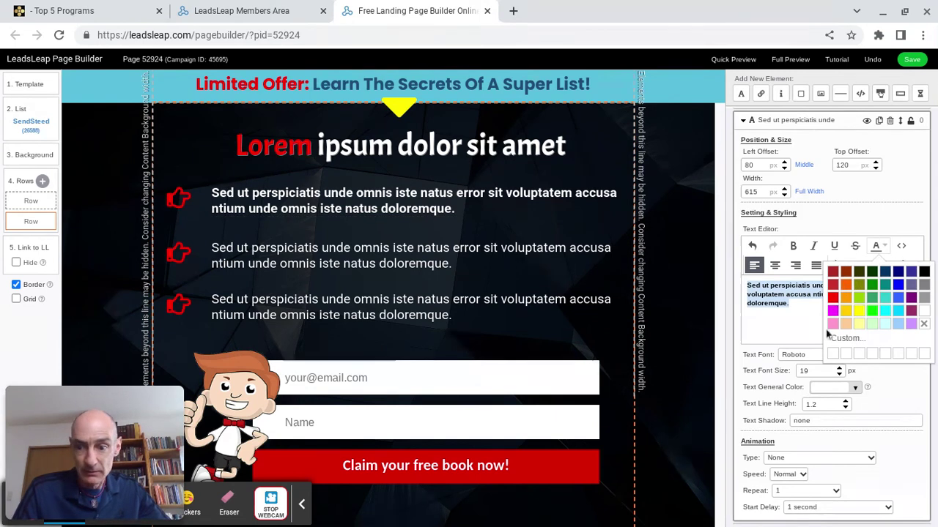
pyautogui.click(834, 299)
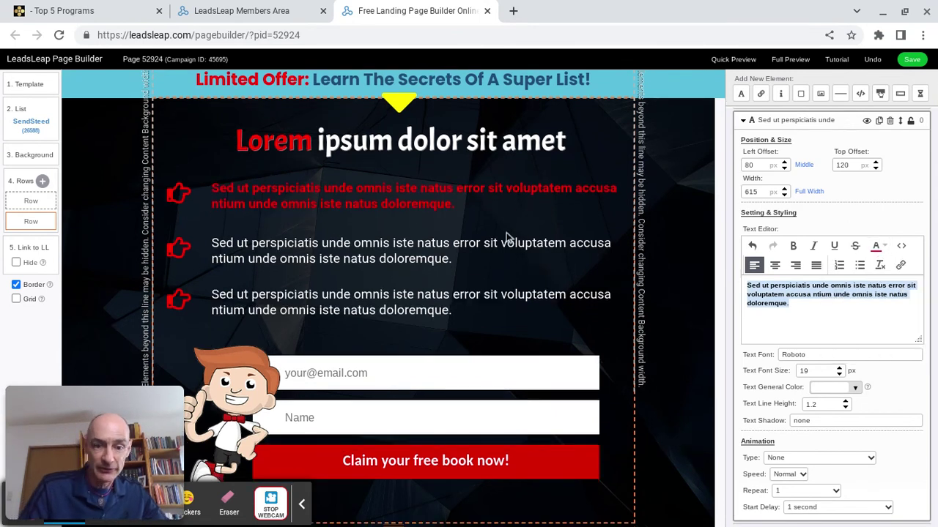
pyautogui.click(249, 375)
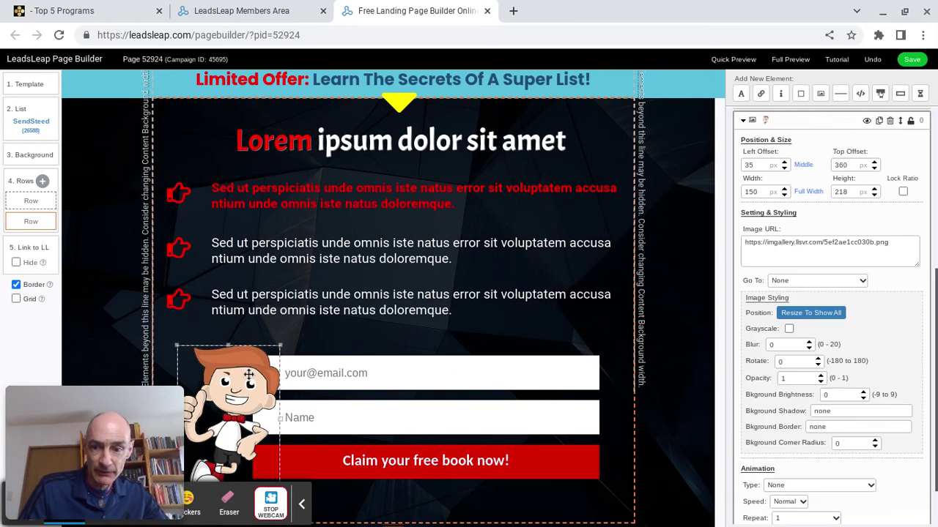
# Swap the cartoon image for the smiling woman photo from the Portrait gallery.
pyautogui.click(790, 250)
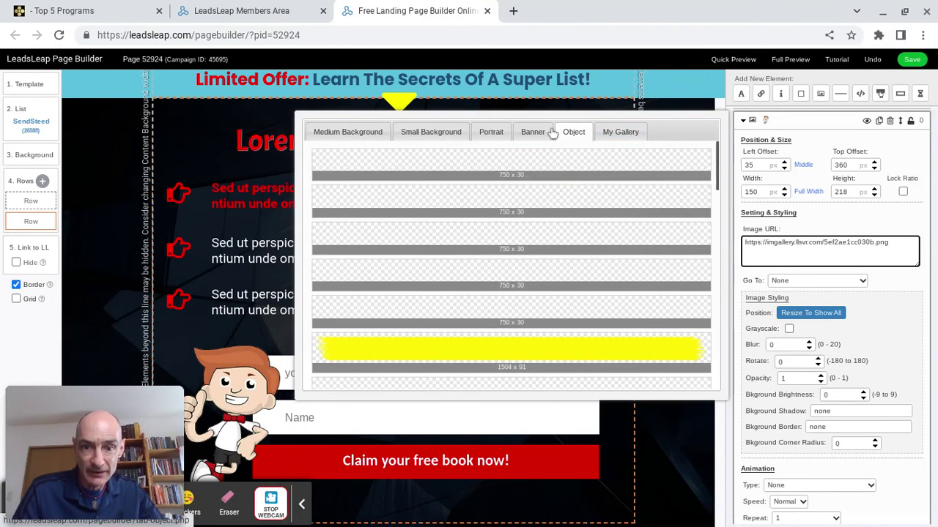
pyautogui.click(491, 135)
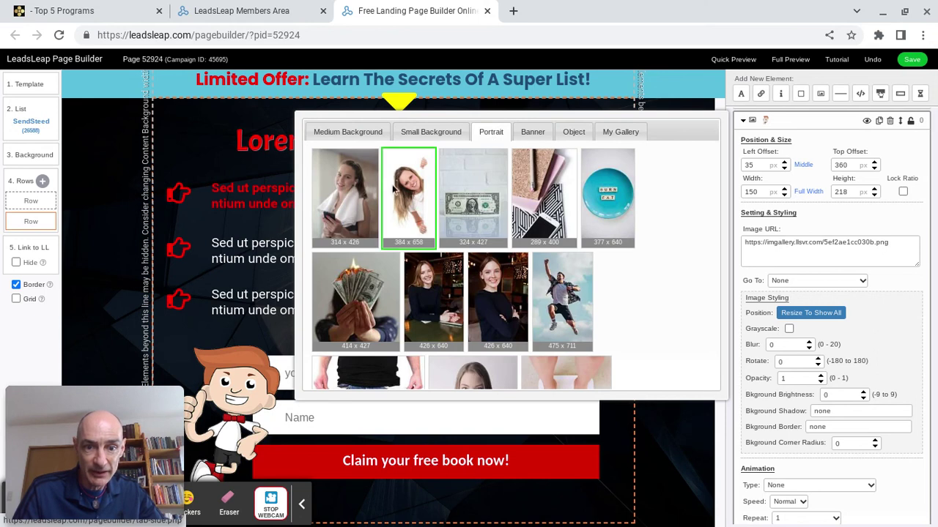
pyautogui.click(409, 193)
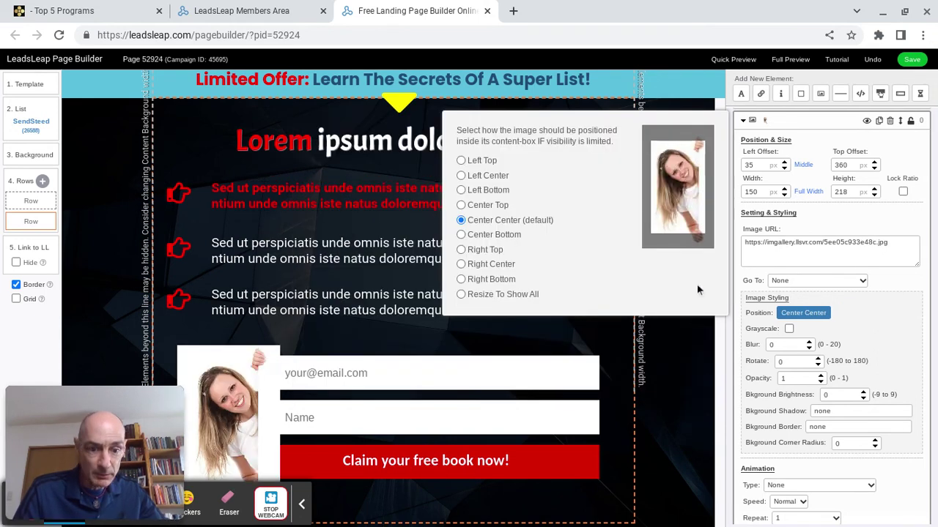
pyautogui.click(853, 263)
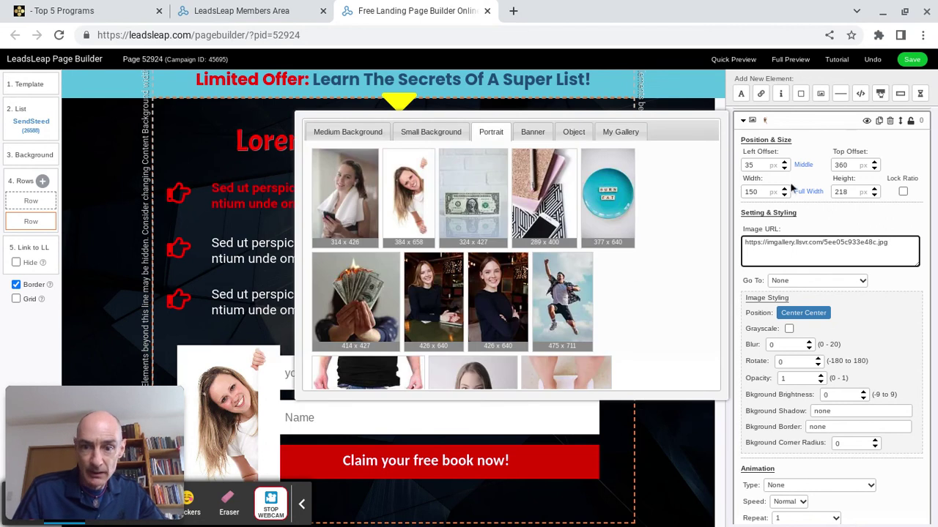
pyautogui.click(702, 428)
# Relabel the opt-in button 'Learn The Super Secrets'.
pyautogui.click(439, 466)
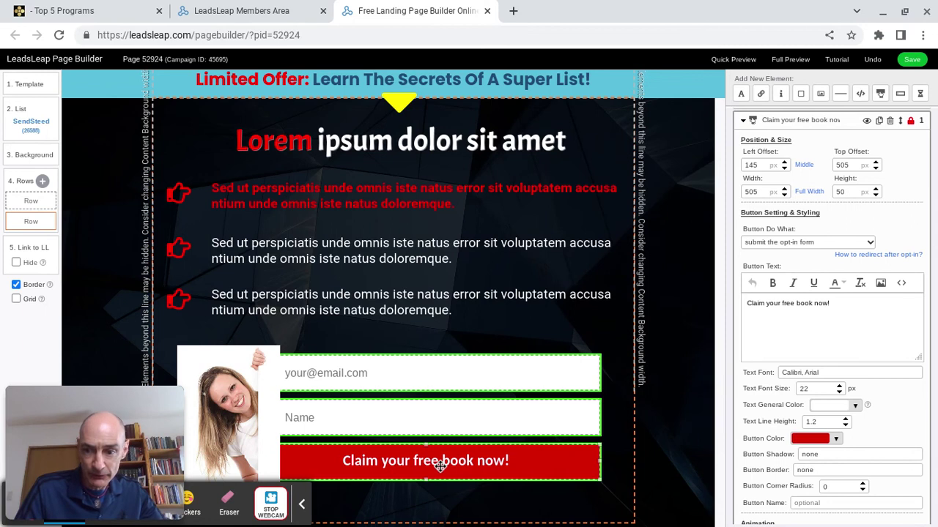
pyautogui.moveTo(852, 305); pyautogui.dragTo(809, 291)
pyautogui.write('Learn The Super Secrets')
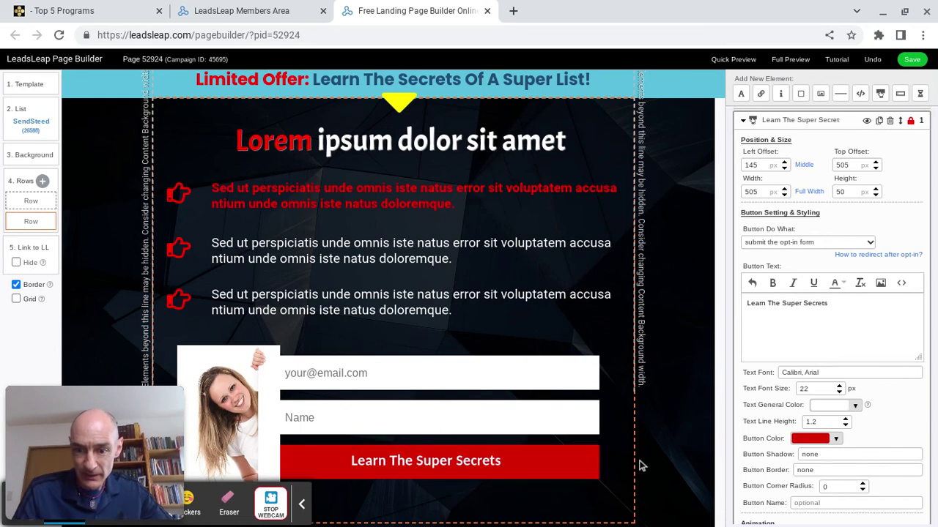
pyautogui.click(578, 469)
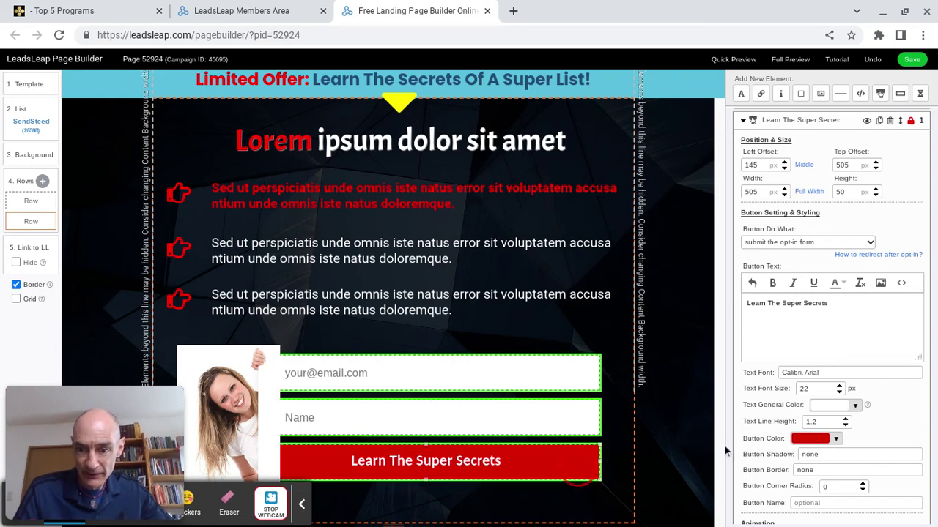
# Change the button colour from red to orange.
pyautogui.click(836, 439)
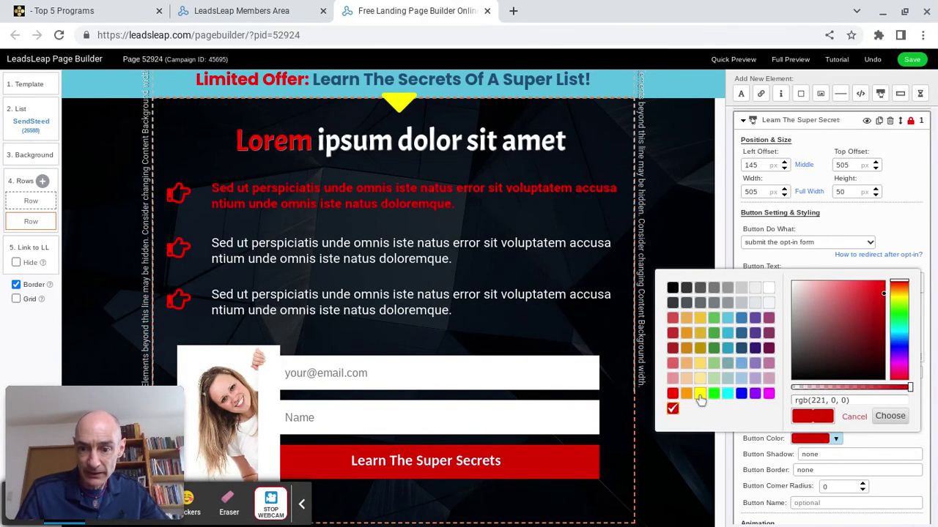
pyautogui.click(700, 318)
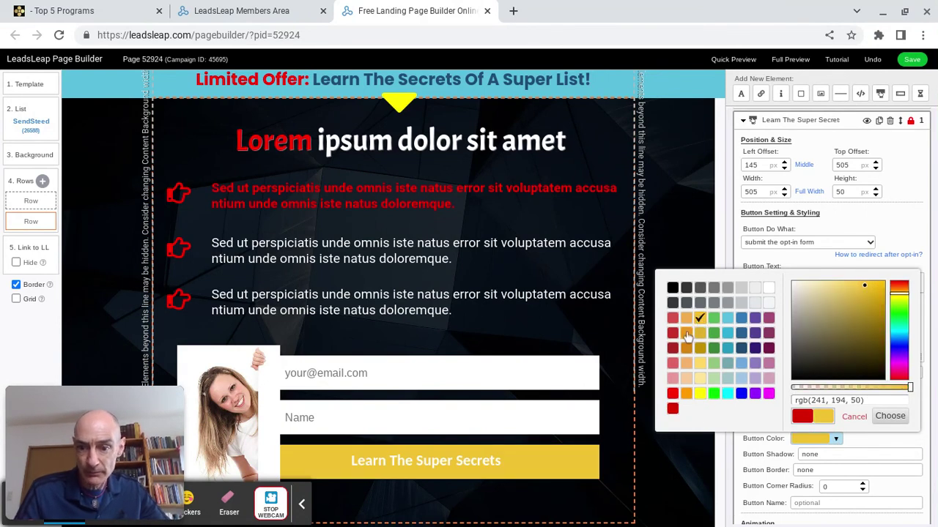
pyautogui.click(686, 333)
pyautogui.click(893, 237)
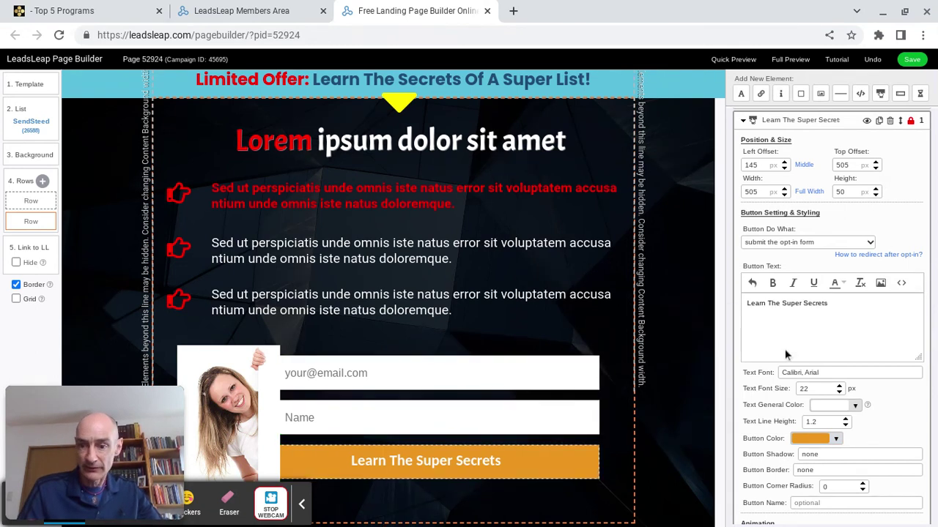
# Save the page, open its full preview in a new tab, and return to Page Manager.
pyautogui.click(913, 62)
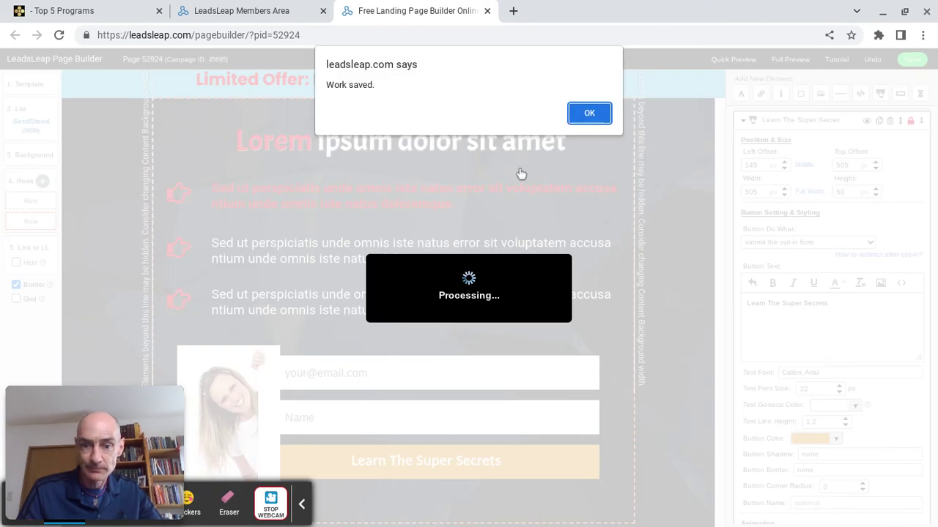
pyautogui.click(590, 113)
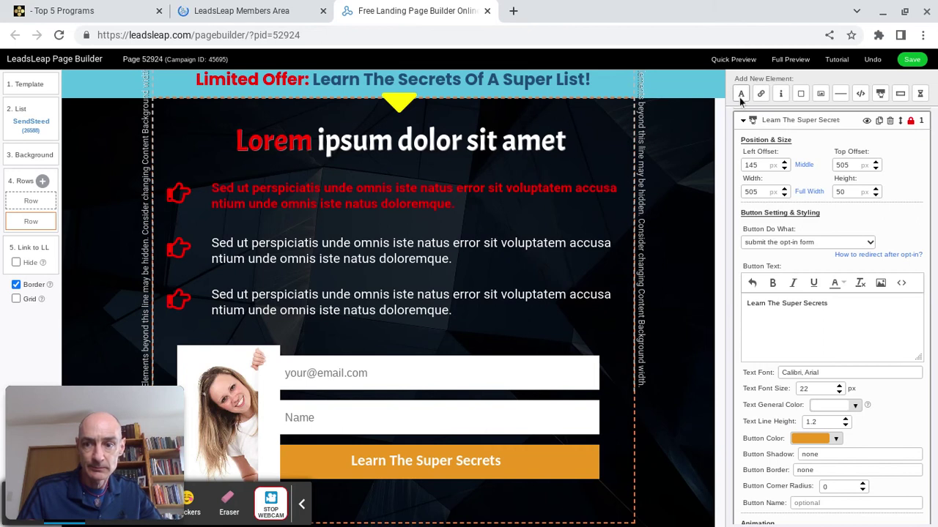
pyautogui.click(734, 59)
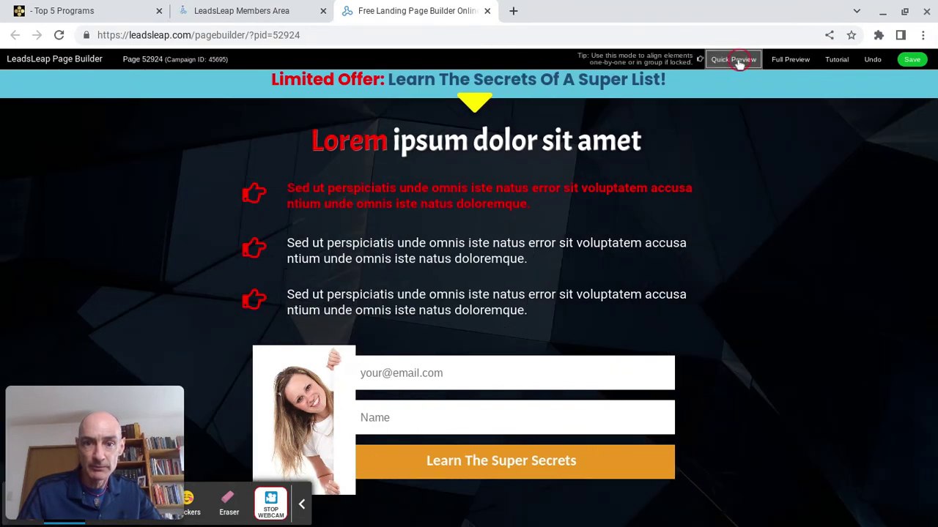
pyautogui.click(780, 60)
pyautogui.click(199, 11)
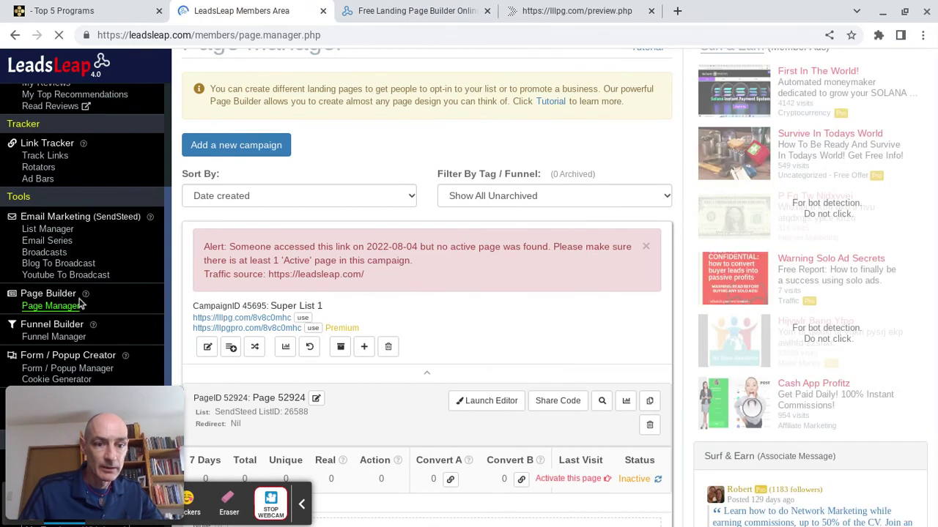
# Dismiss the no-active-page alert, reload Page Manager and set page 52924 to Active.
pyautogui.scroll(-1, 81, 302)
pyautogui.click(648, 249)
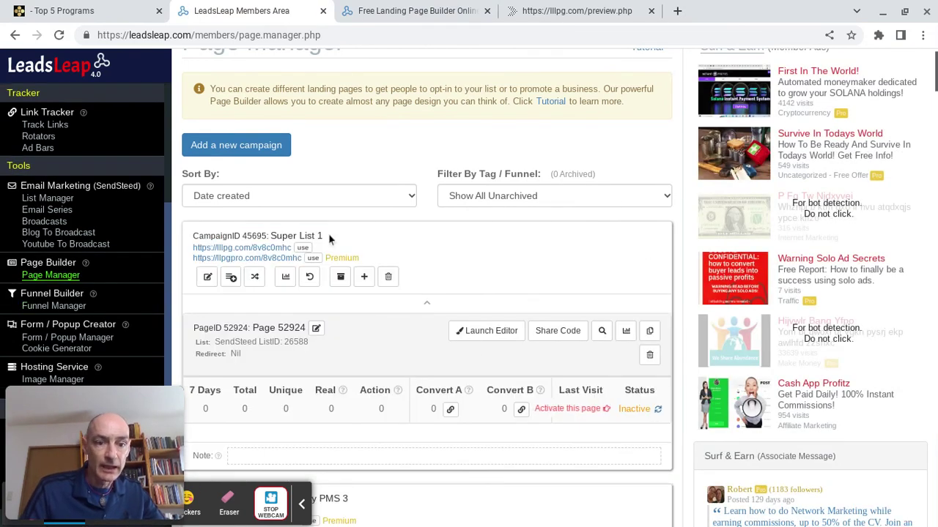
pyautogui.click(48, 281)
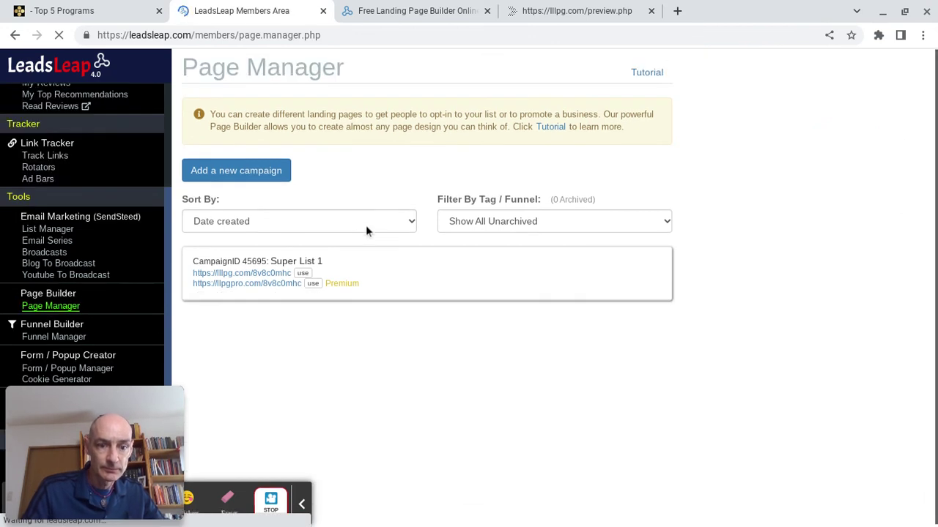
pyautogui.click(249, 284)
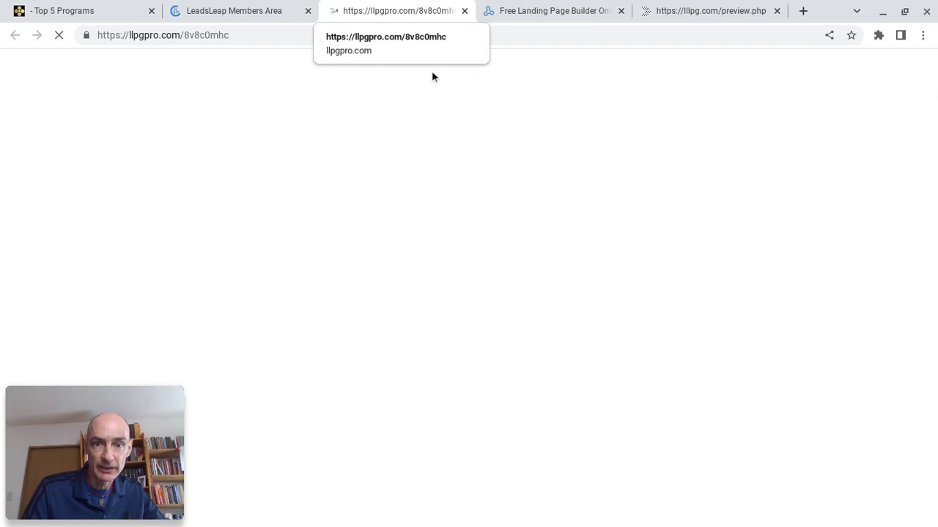
pyautogui.click(251, 13)
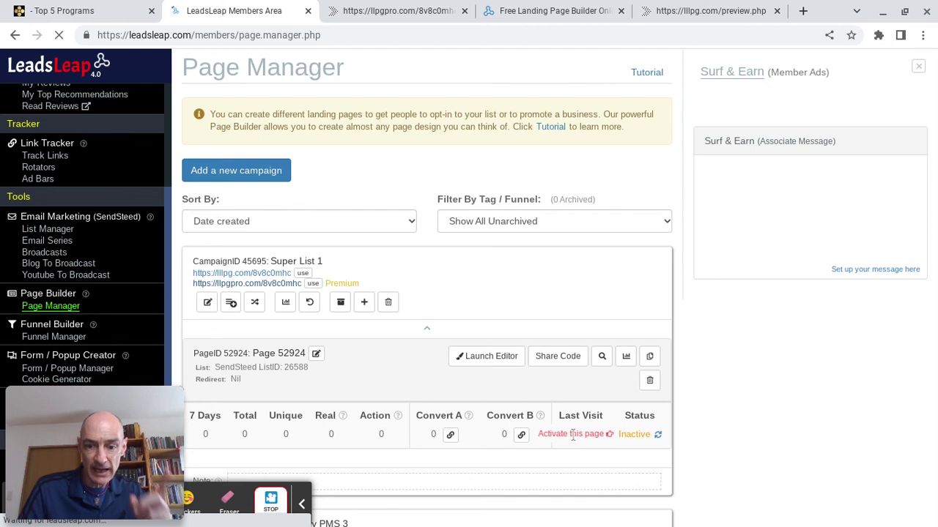
pyautogui.click(656, 435)
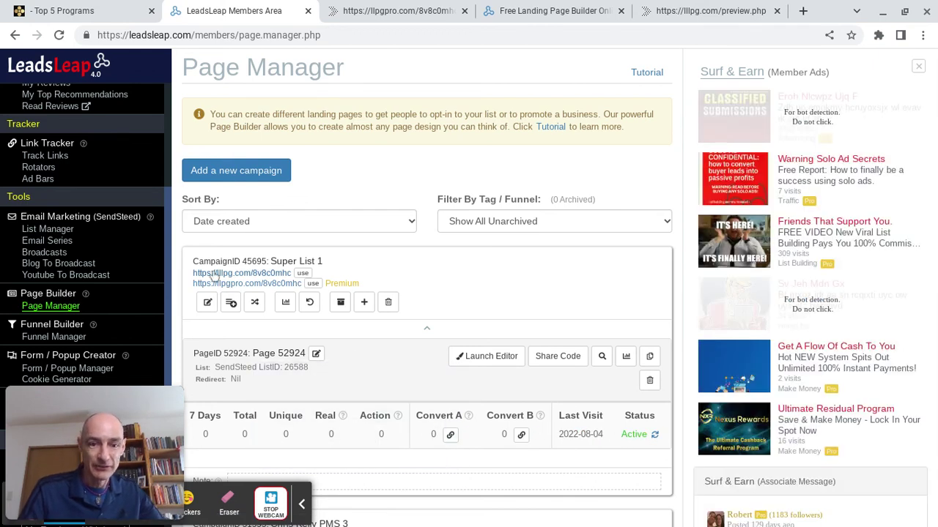
# Close the builder, preview and error tabs, then open the live llpgpro.com campaign link.
pyautogui.click(621, 14)
pyautogui.click(621, 14)
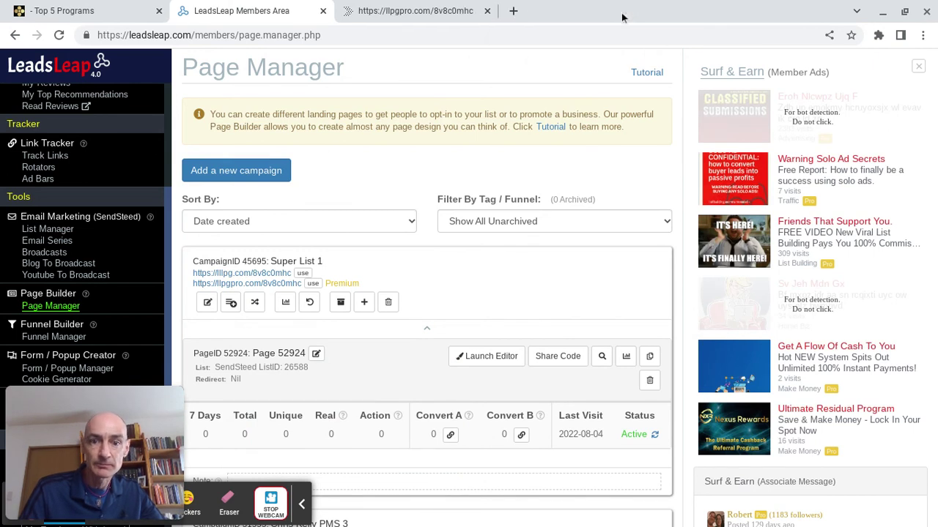
pyautogui.click(487, 11)
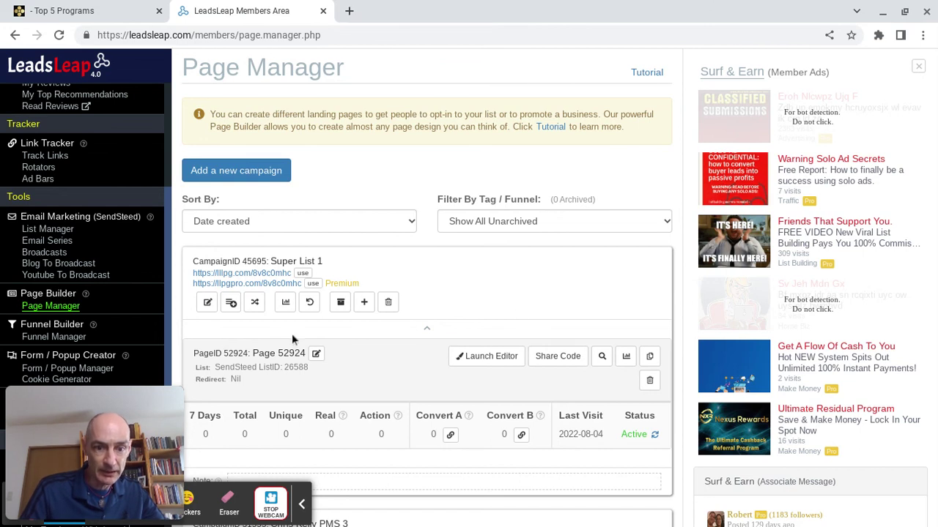
pyautogui.click(274, 284)
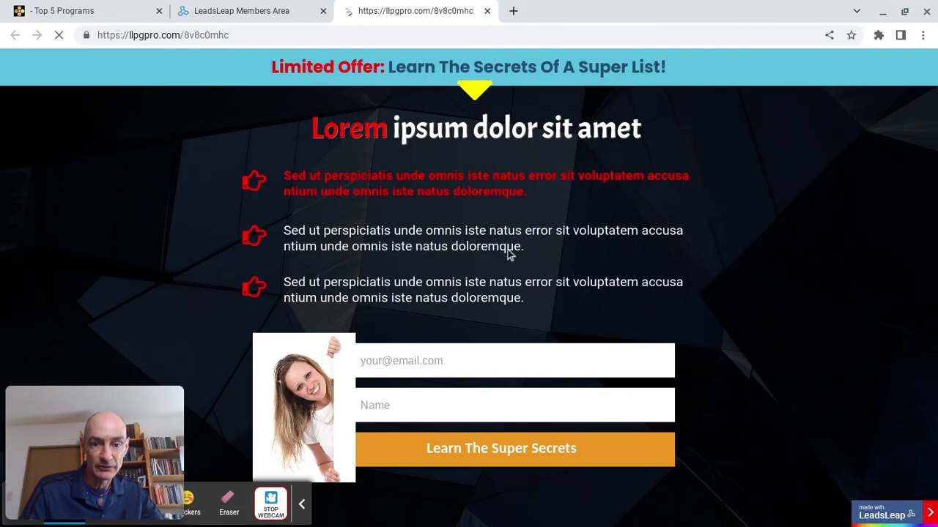
# Submit the opt-in form with a test e-mail address and first name, then close the verification notice.
pyautogui.click(450, 364)
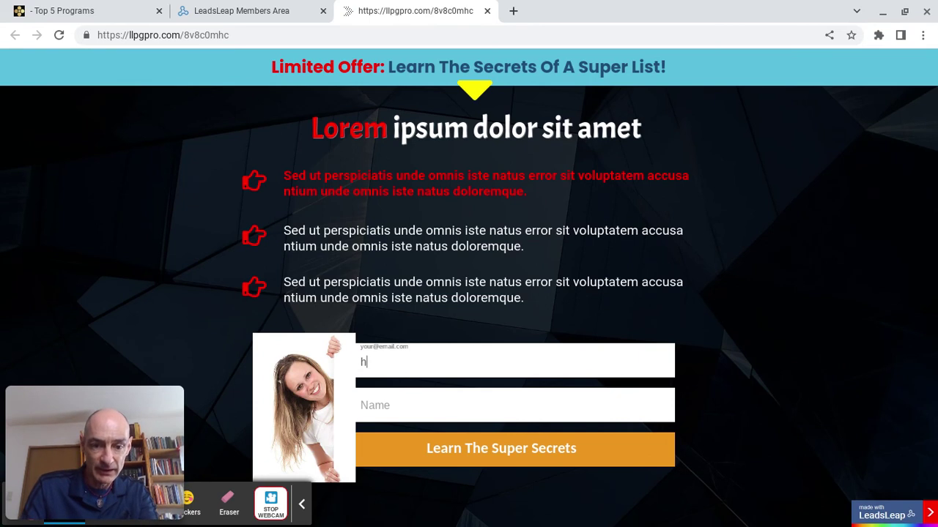
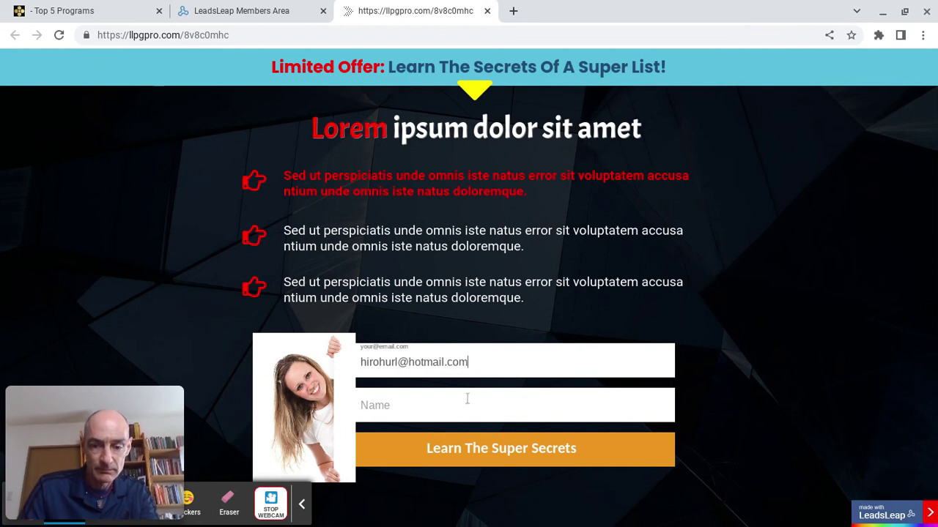
pyautogui.click(450, 408)
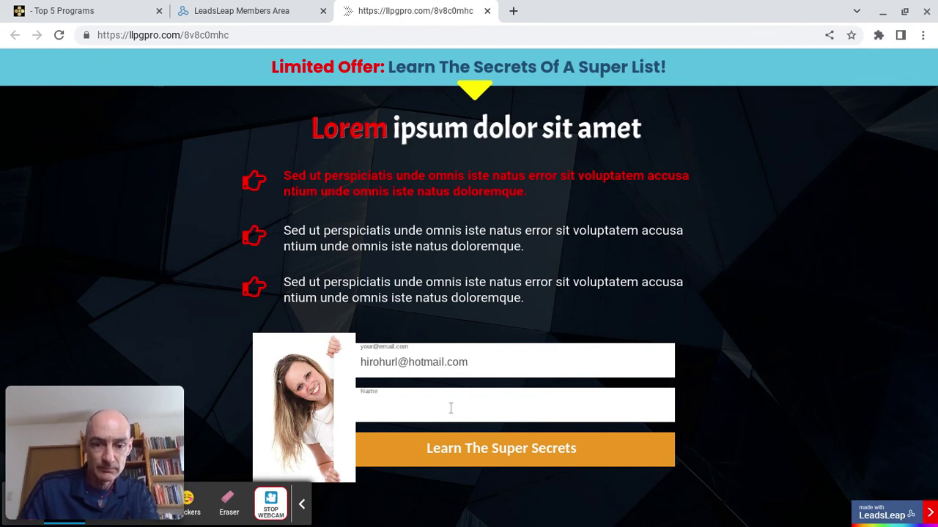
pyautogui.write('David')
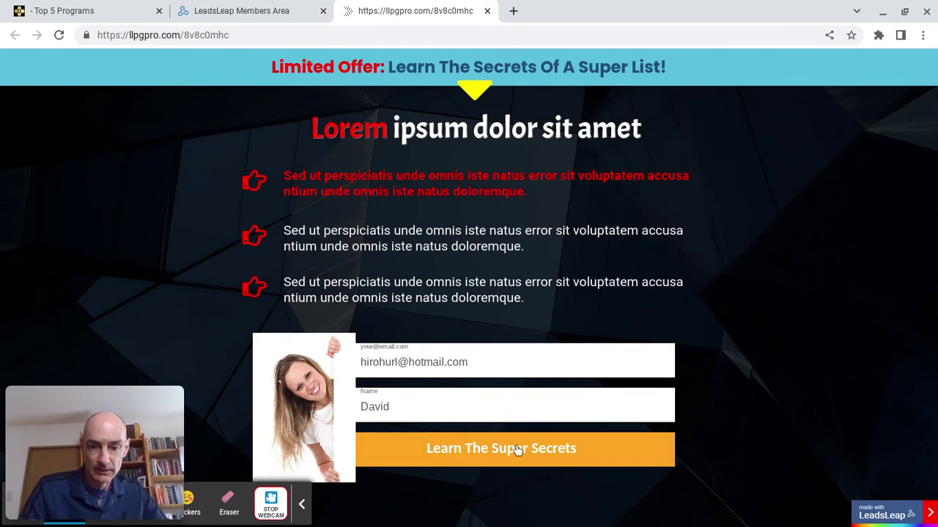
pyautogui.click(517, 448)
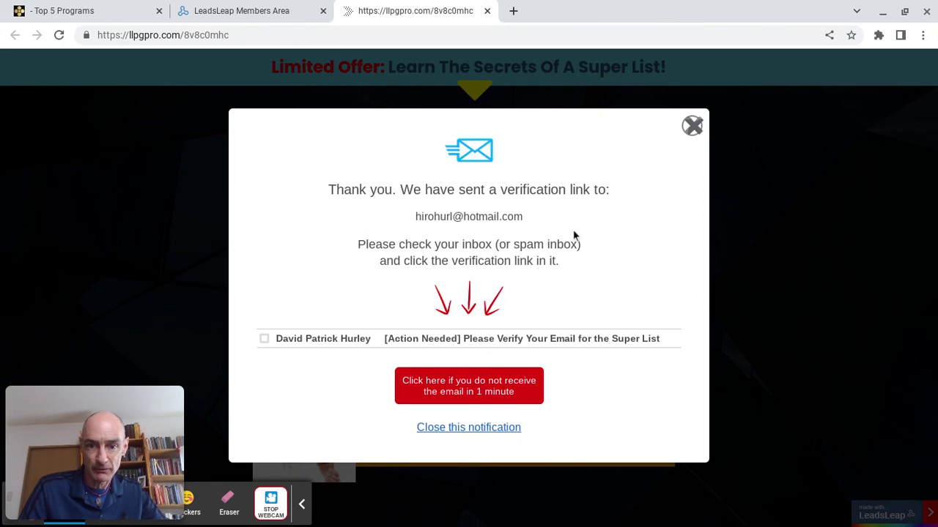
pyautogui.click(692, 126)
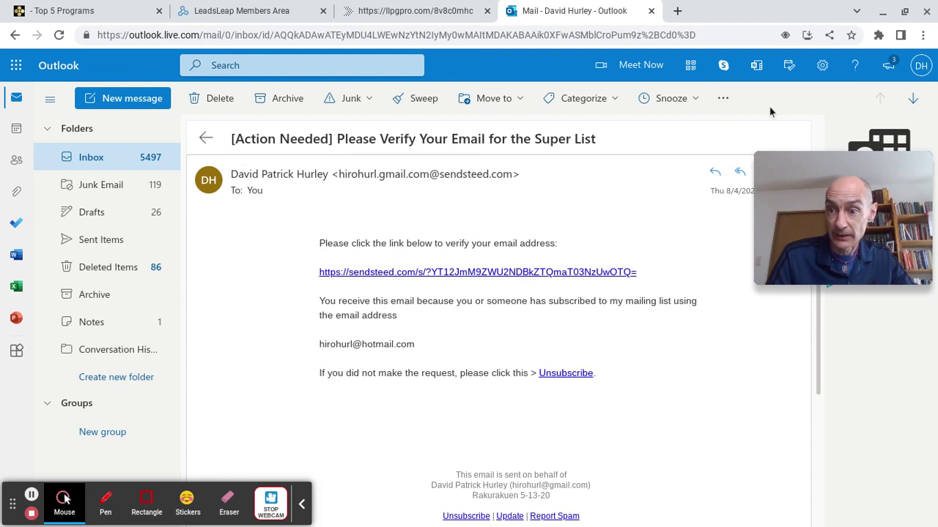
# Open the Super List welcome e-mail, then switch back to the live llpgpro.com page tab.
pyautogui.click(913, 101)
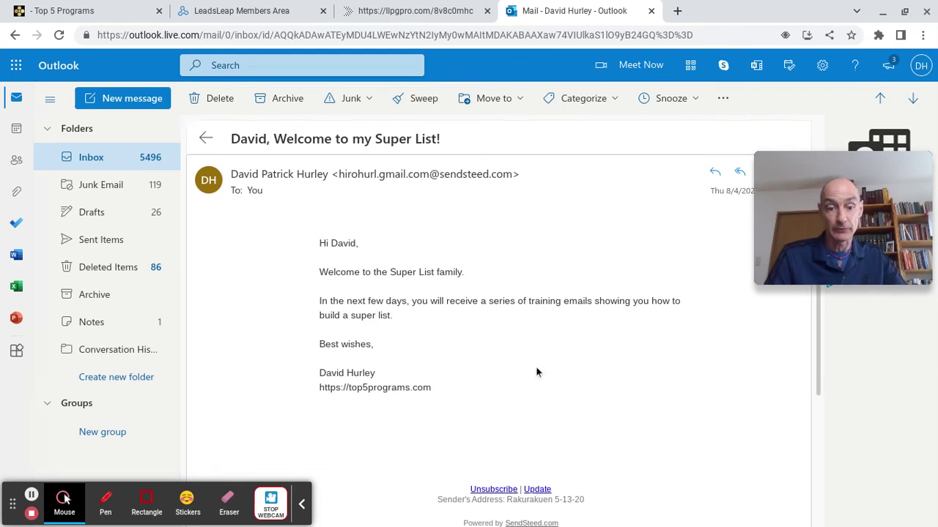
pyautogui.click(424, 10)
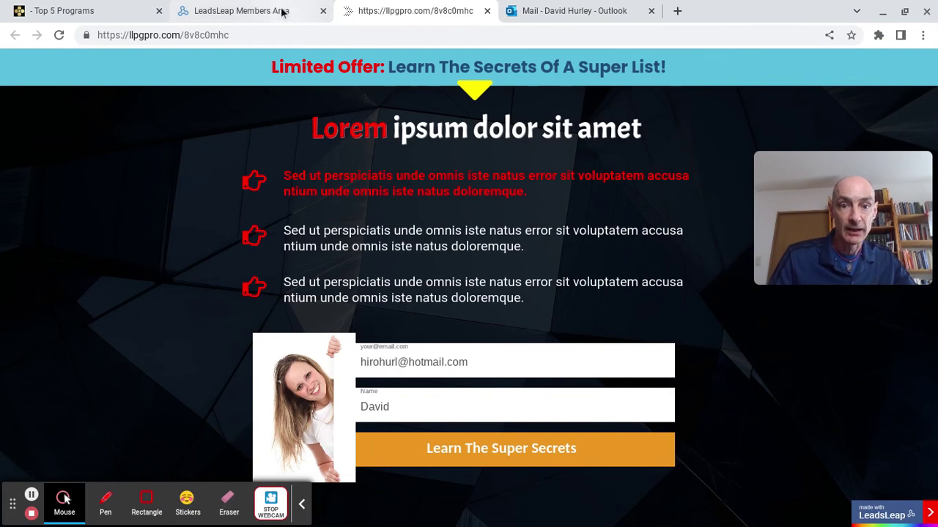
# Bring up the llpgpro.com/8v8c0mhc share link and append the '/tg' tracking tag.
pyautogui.click(241, 11)
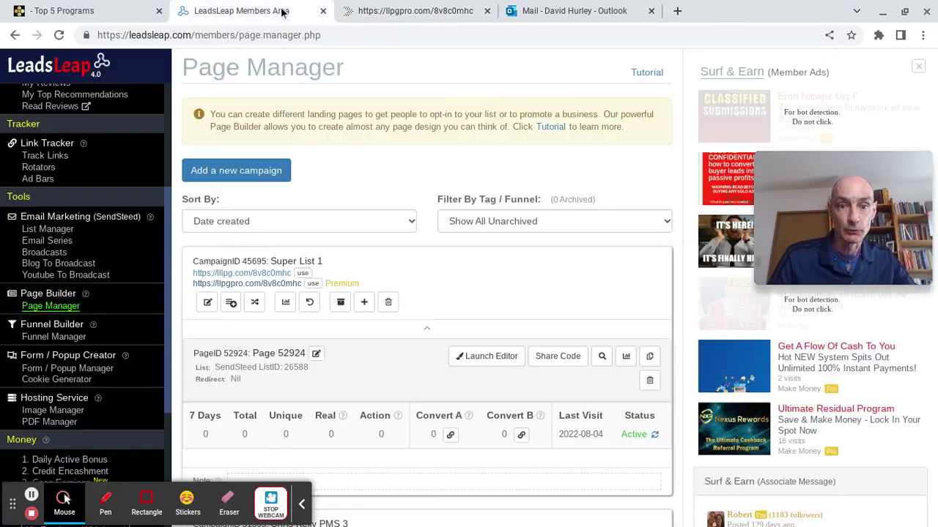
pyautogui.click(313, 285)
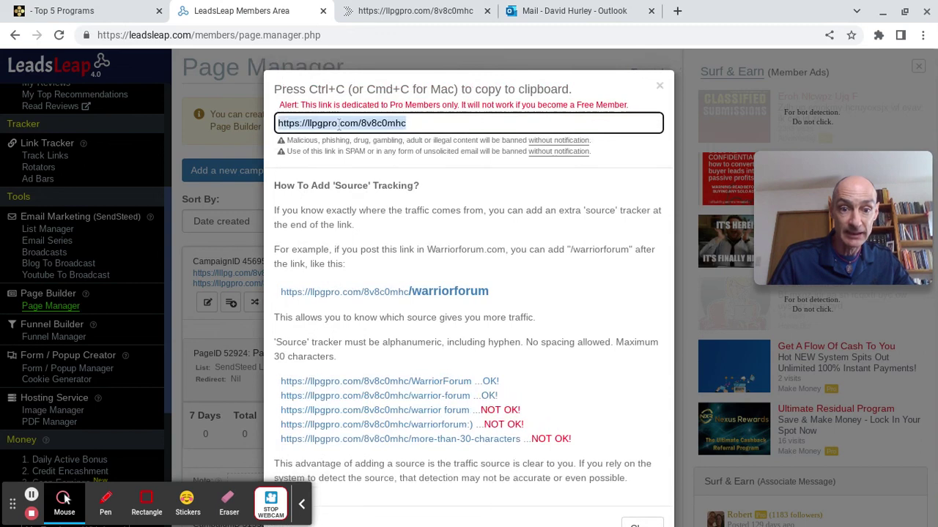
pyautogui.click(418, 124)
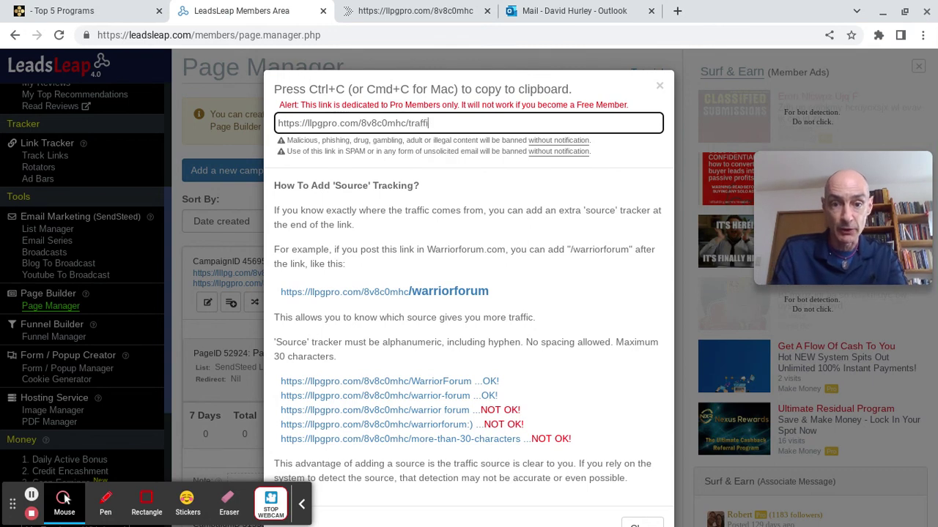
pyautogui.write('cg')
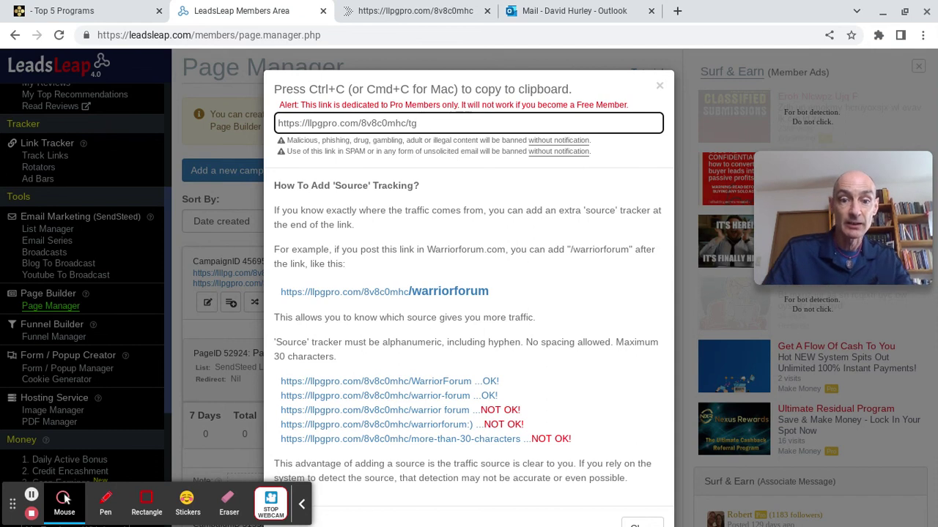
pyautogui.moveTo(438, 123); pyautogui.dragTo(274, 125)
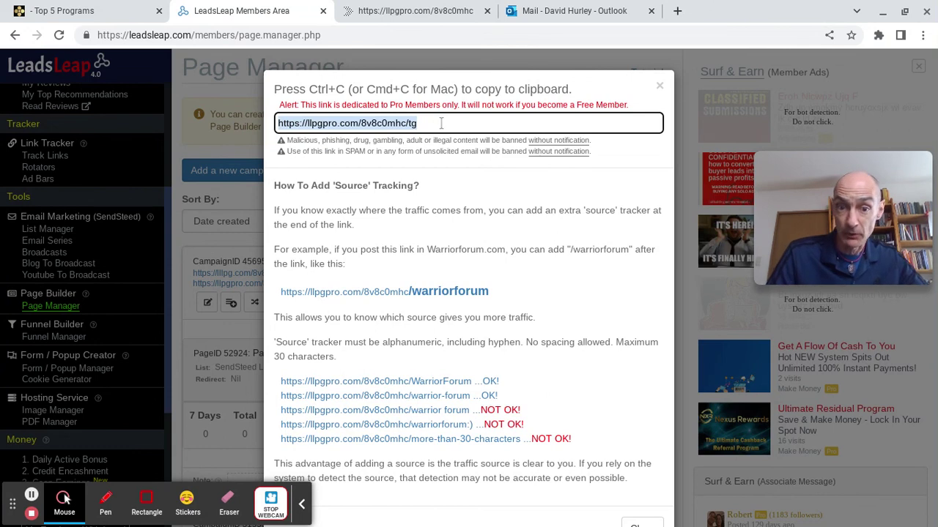
pyautogui.click(441, 123)
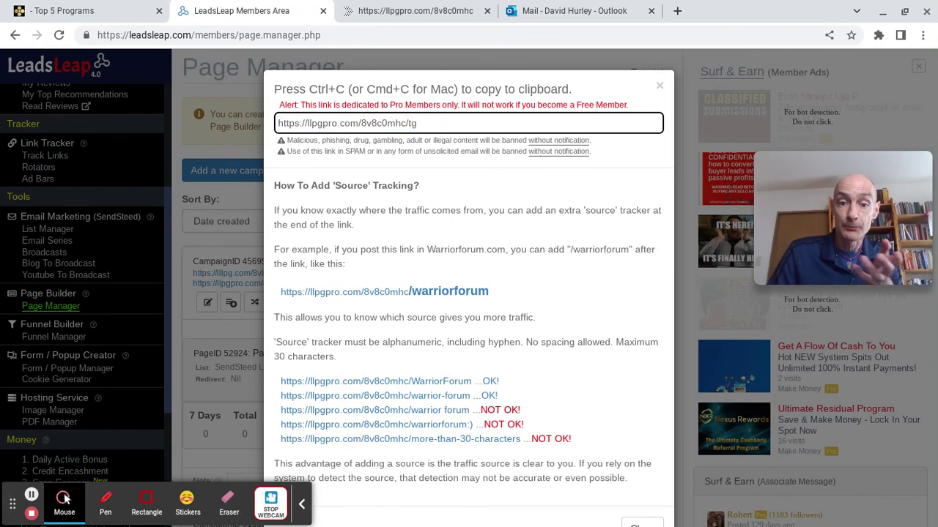